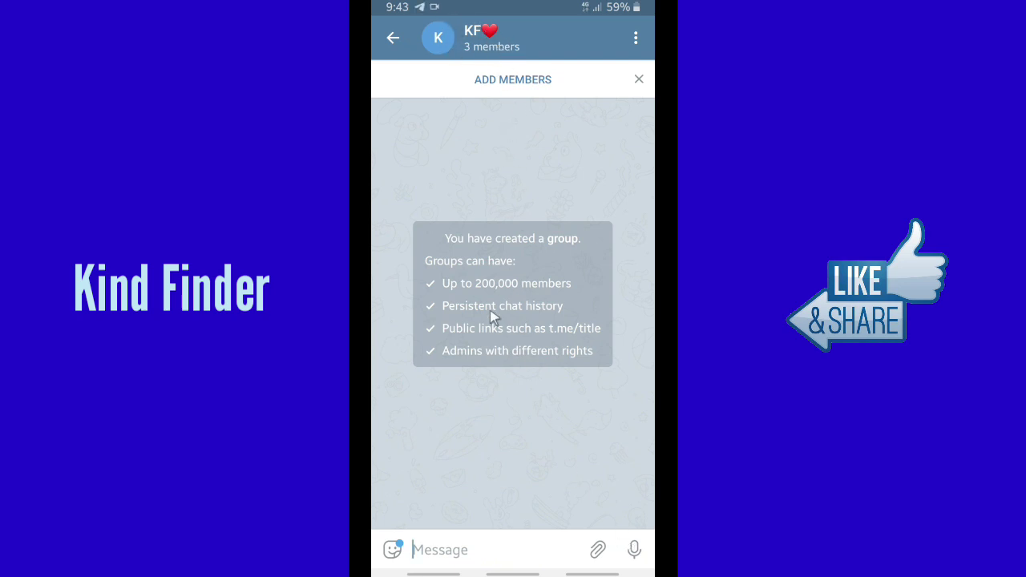
# - Confirm in Group Info that KF❤ has three members, then go back to the chat list
pyautogui.click(477, 38)
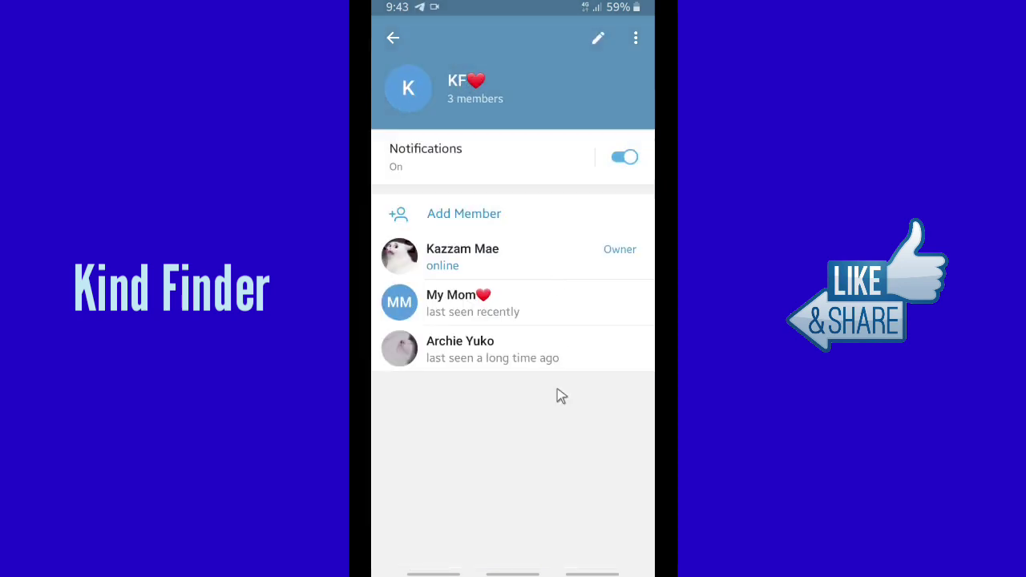
pyautogui.rightClick(503, 407)
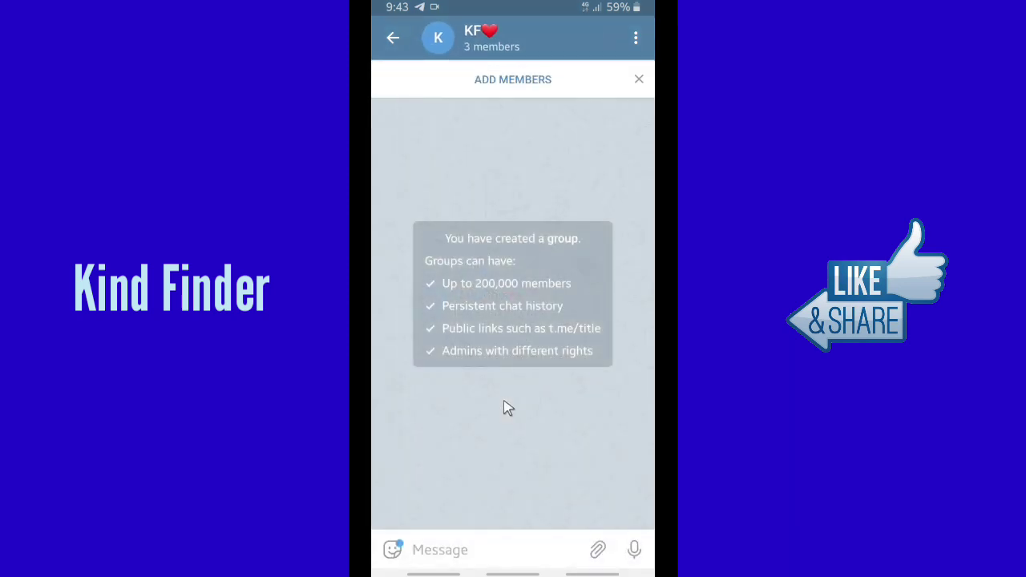
pyautogui.rightClick(505, 409)
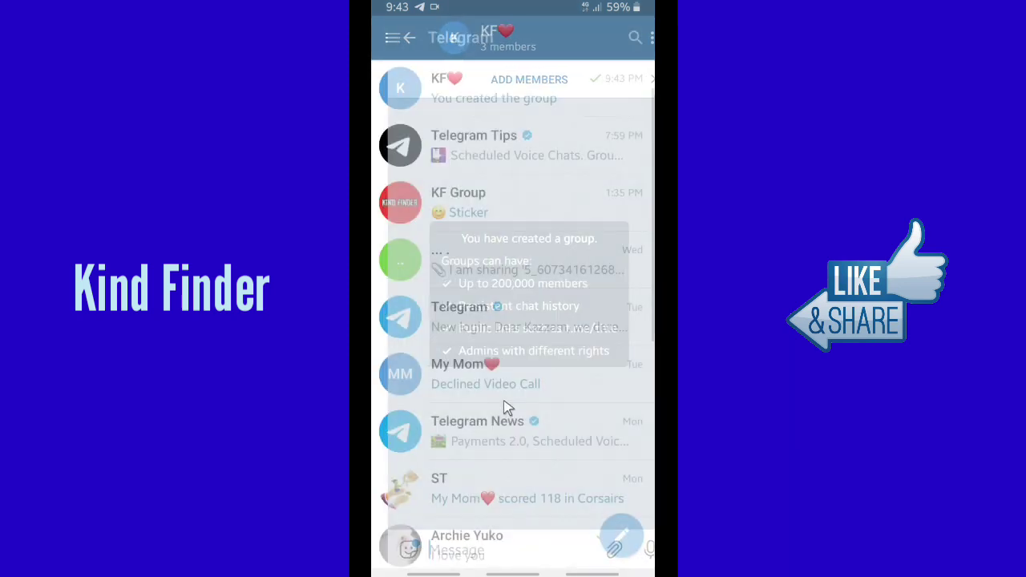
pyautogui.click(635, 36)
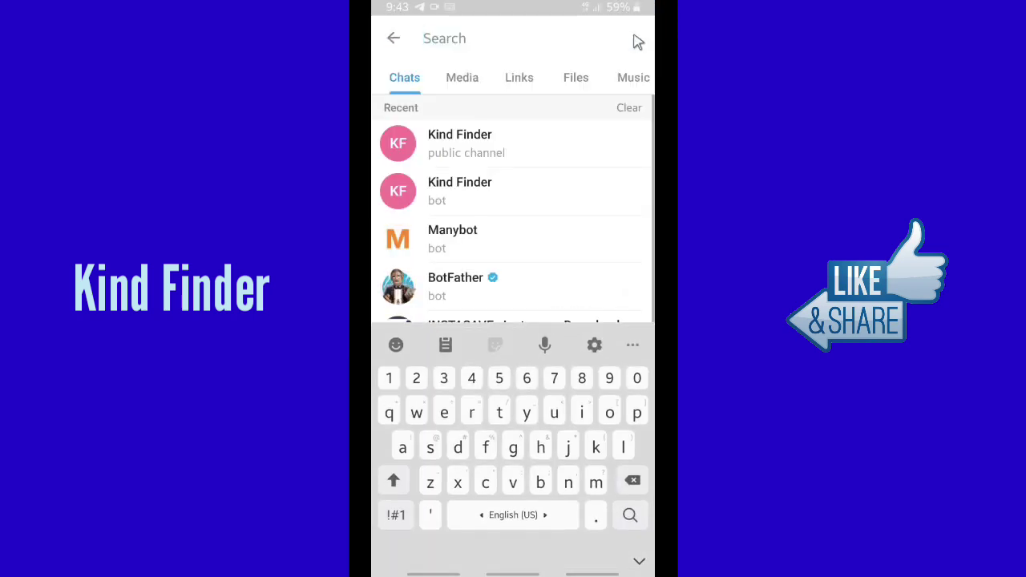
pyautogui.write('missrose')
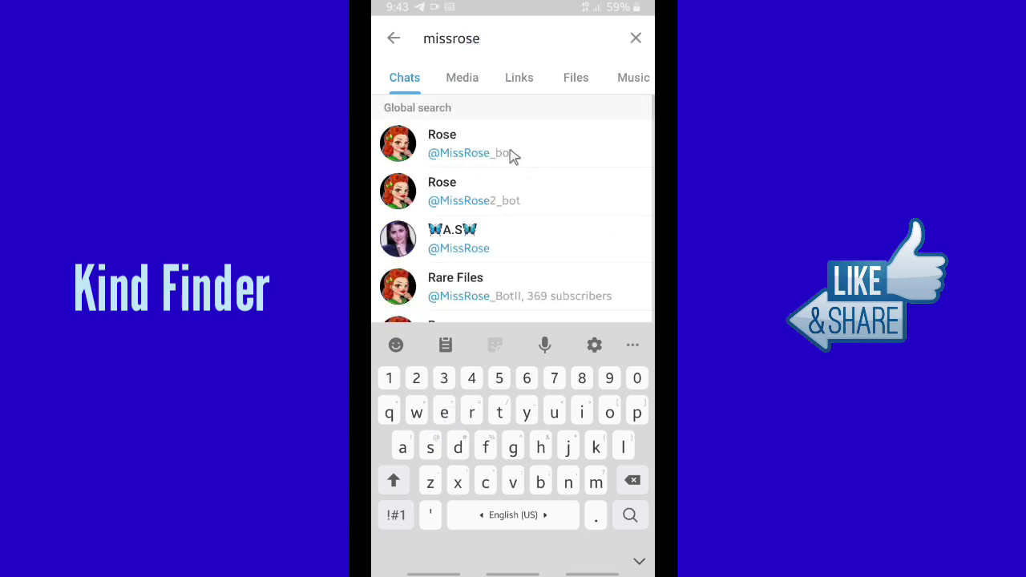
pyautogui.click(457, 153)
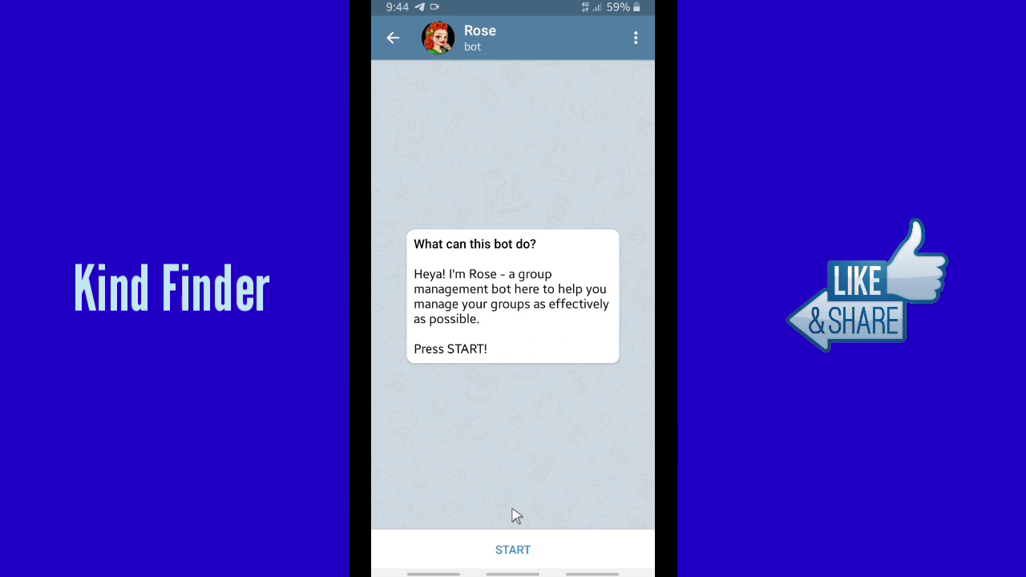
# - Start Rose and add it to the KF❤ group through 'Add me to your chat!'
pyautogui.click(513, 551)
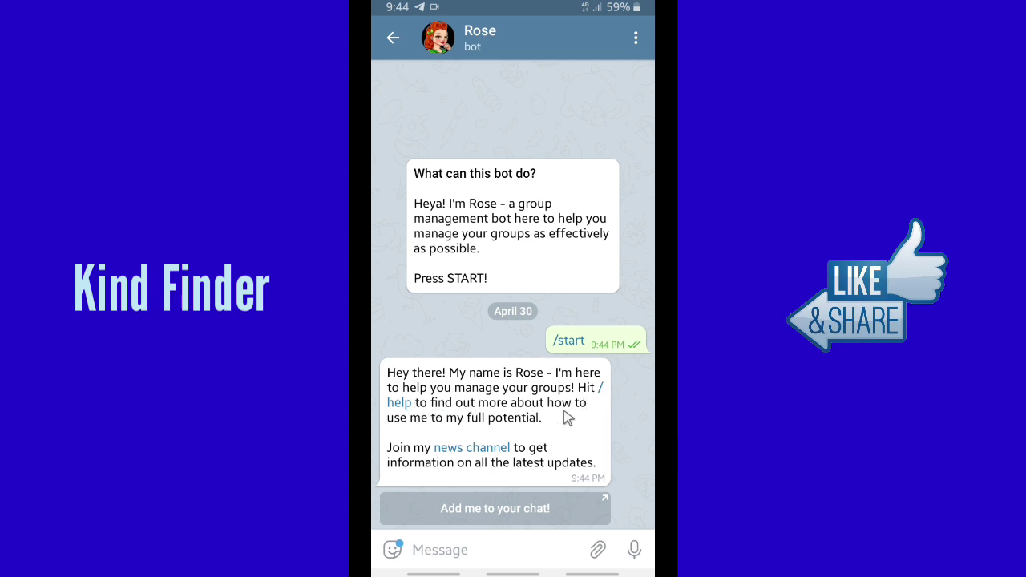
pyautogui.click(482, 508)
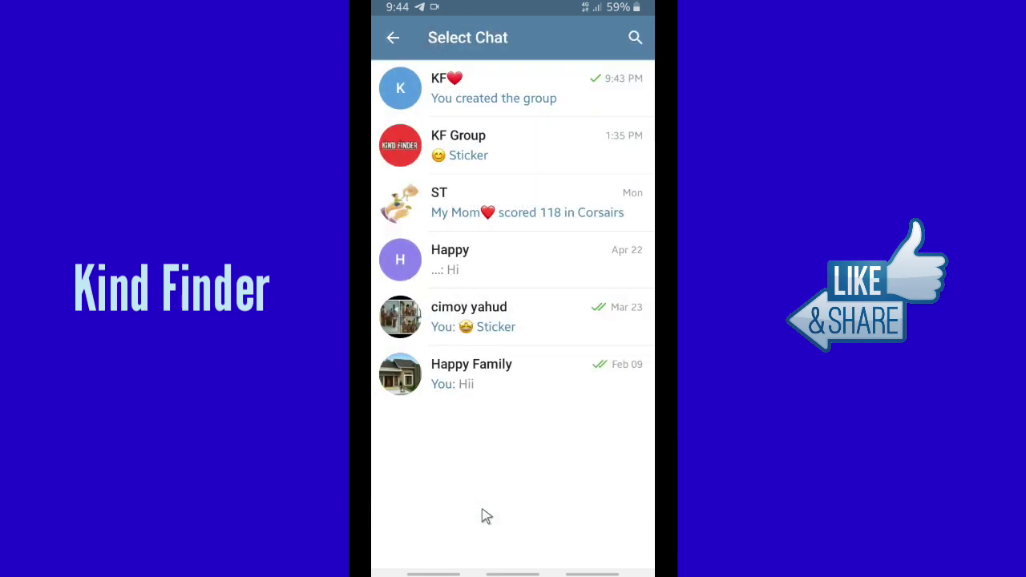
pyautogui.click(510, 89)
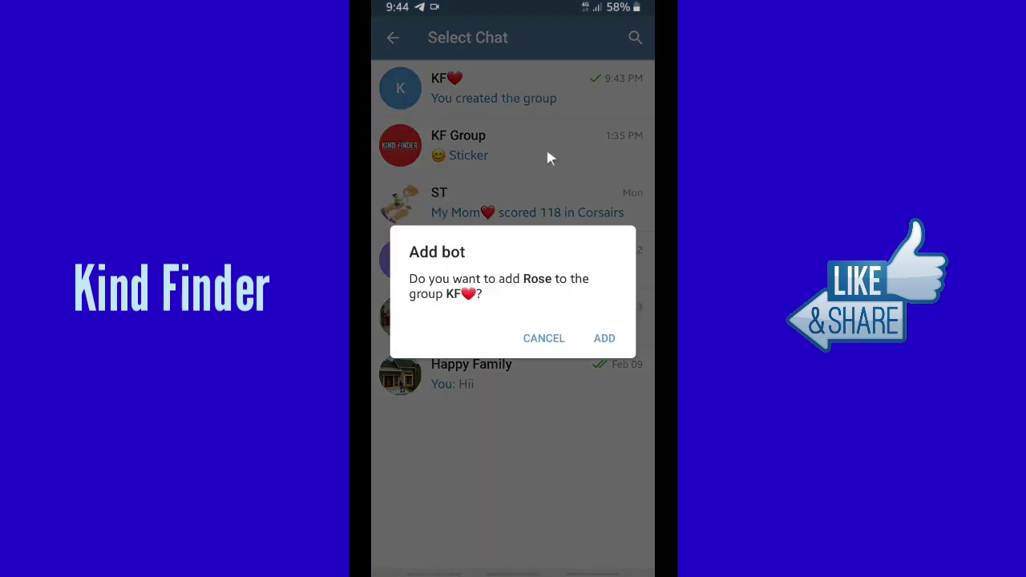
pyautogui.click(606, 340)
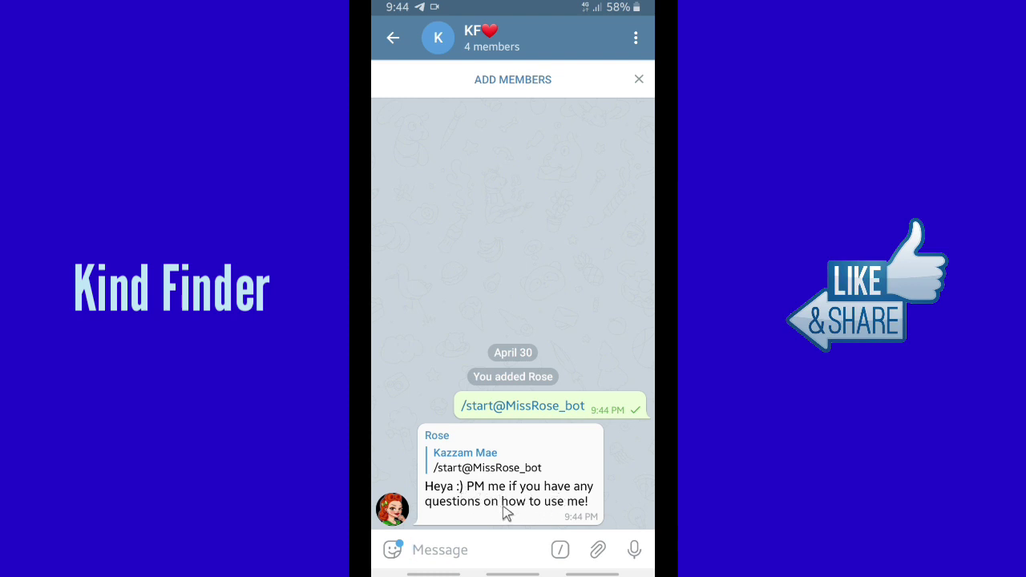
# - Promote Rose to admin of KF❤ from Group Info, keeping the default admin rights
pyautogui.click(490, 40)
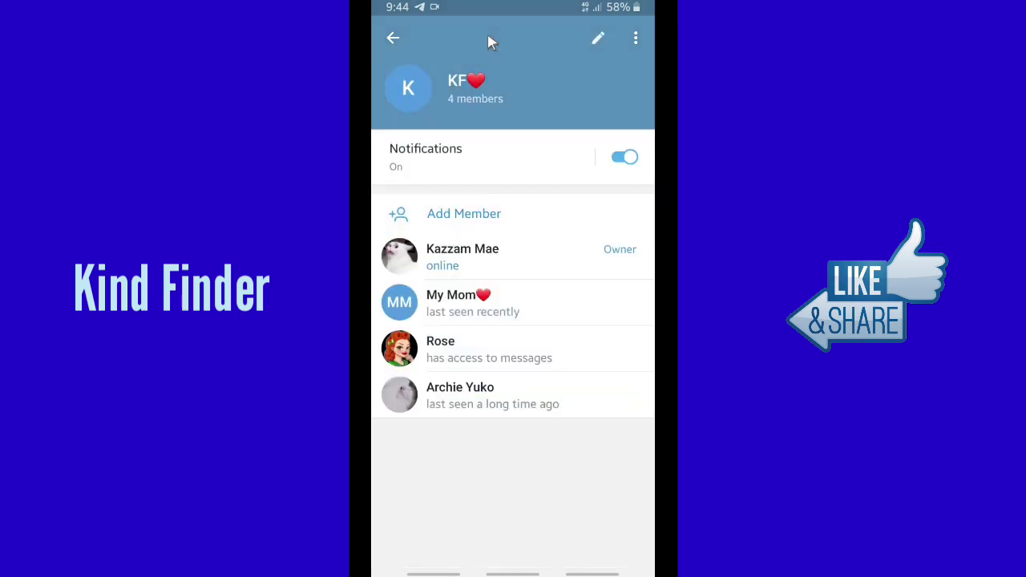
pyautogui.click(513, 357)
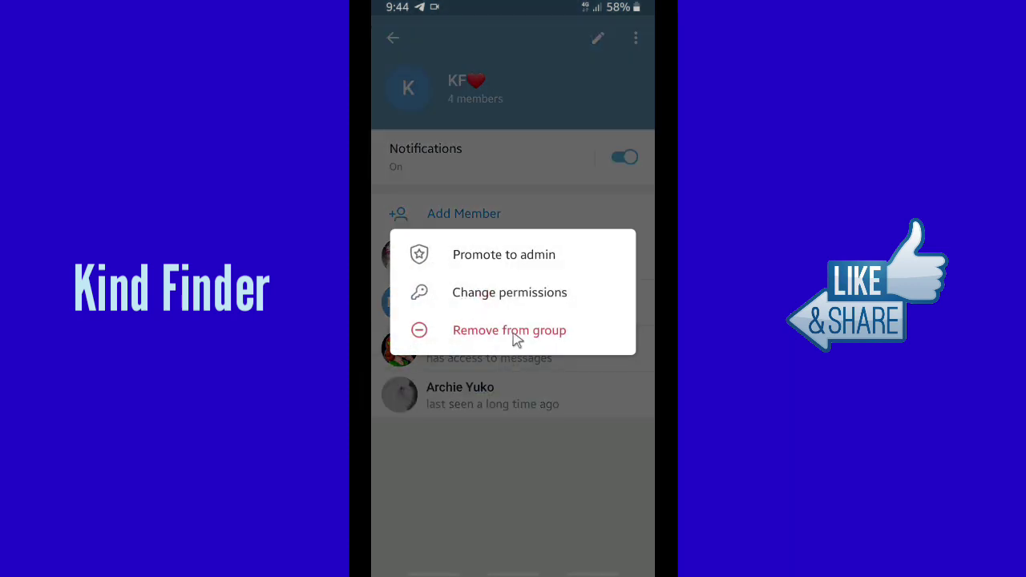
pyautogui.click(481, 254)
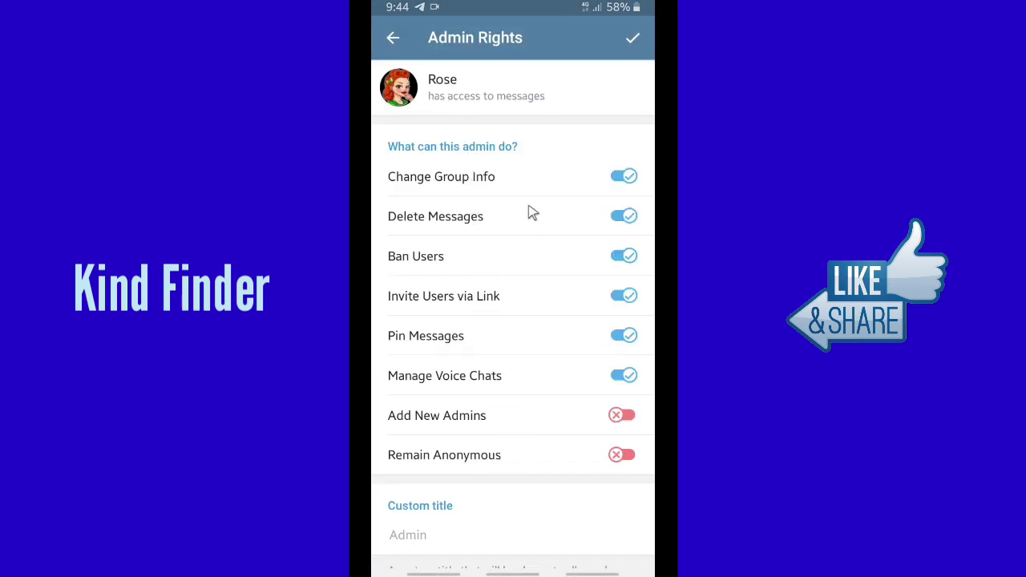
pyautogui.scroll(-1, 519, 440)
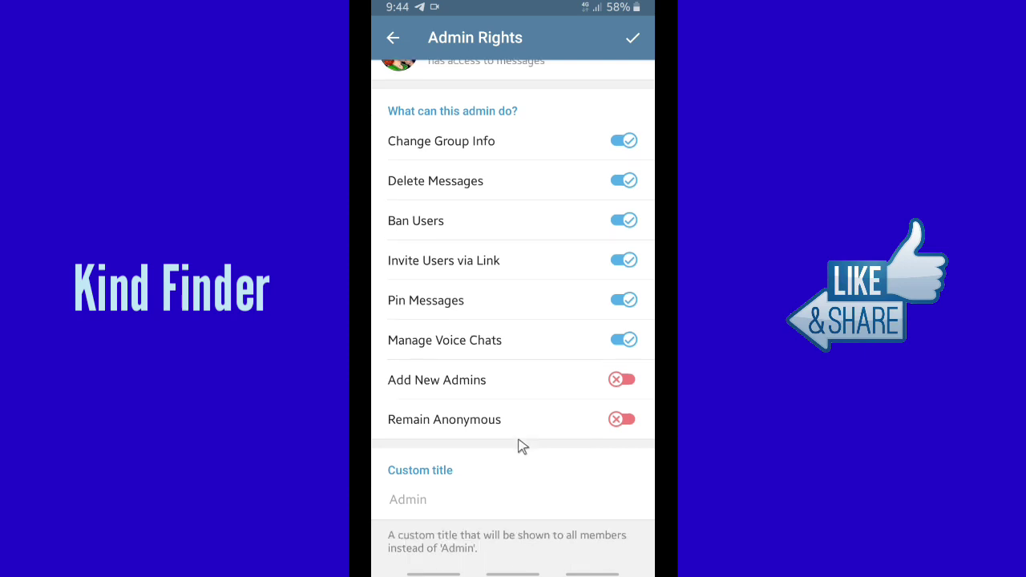
pyautogui.scroll(1, 519, 439)
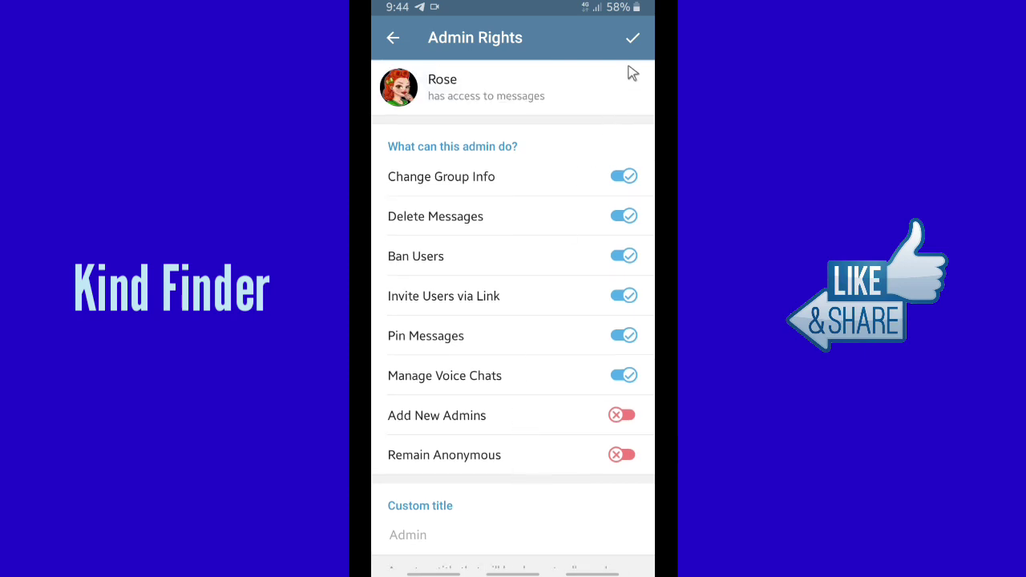
pyautogui.click(633, 41)
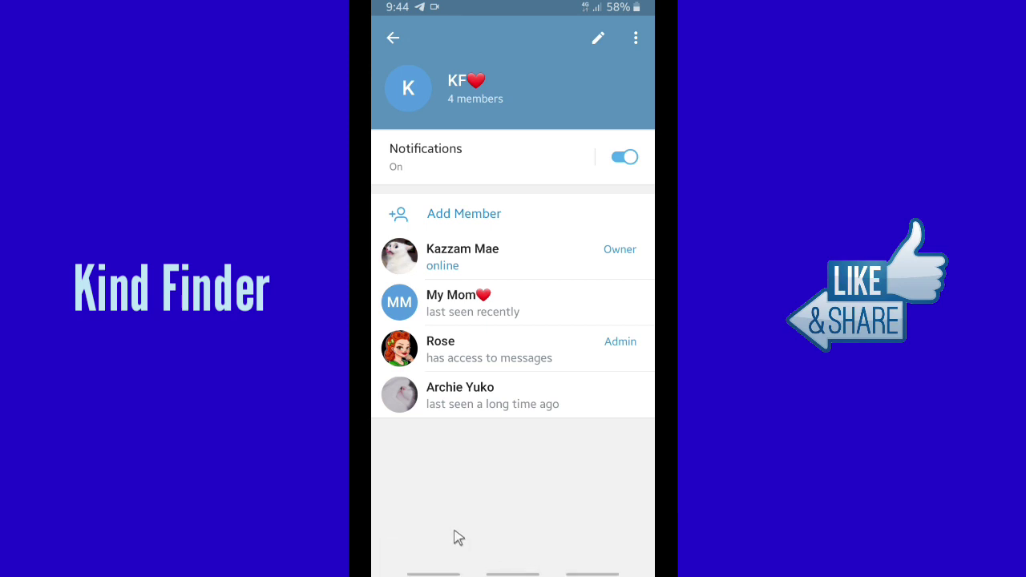
# - Send /welcome in the KF❤ chat to see Rose's current greeting settings
pyautogui.click(393, 40)
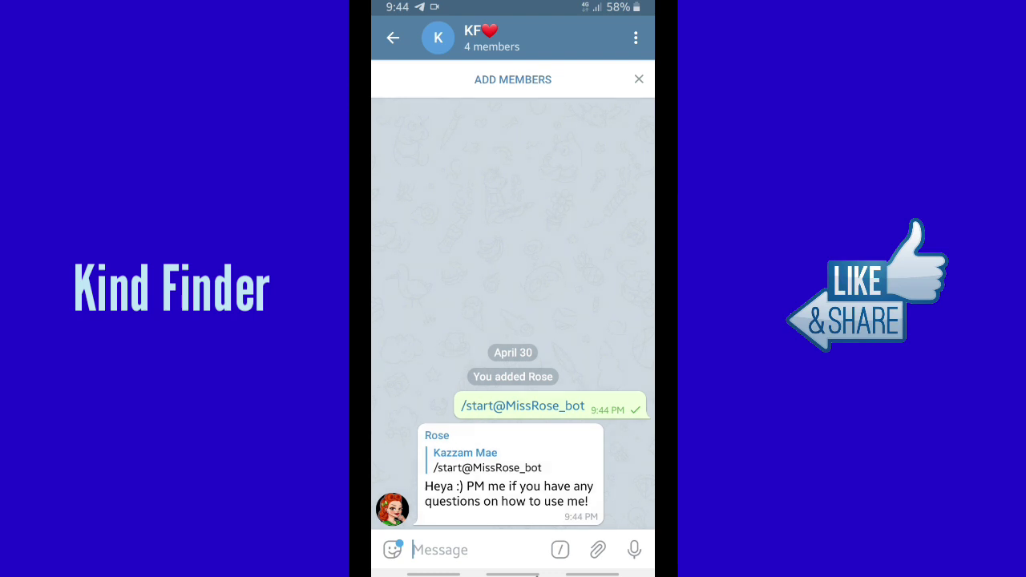
pyautogui.click(560, 551)
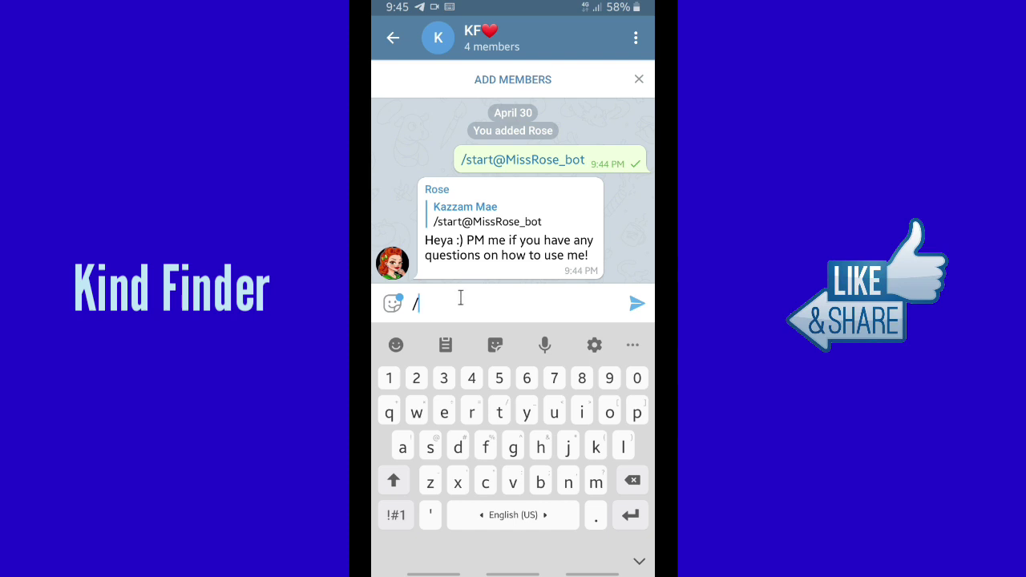
pyautogui.write('welcome')
pyautogui.click(638, 301)
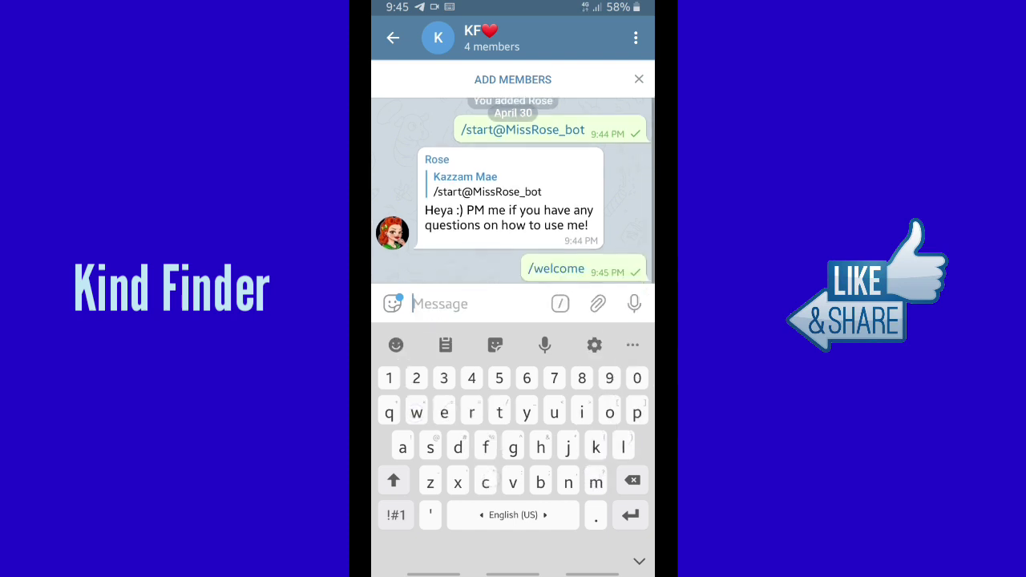
pyautogui.click(529, 210)
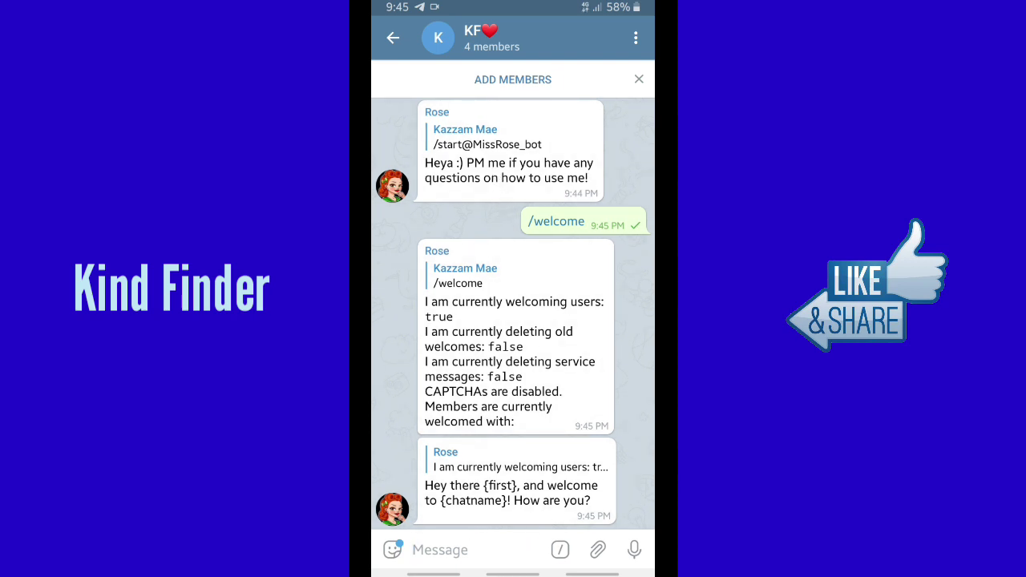
pyautogui.click(504, 549)
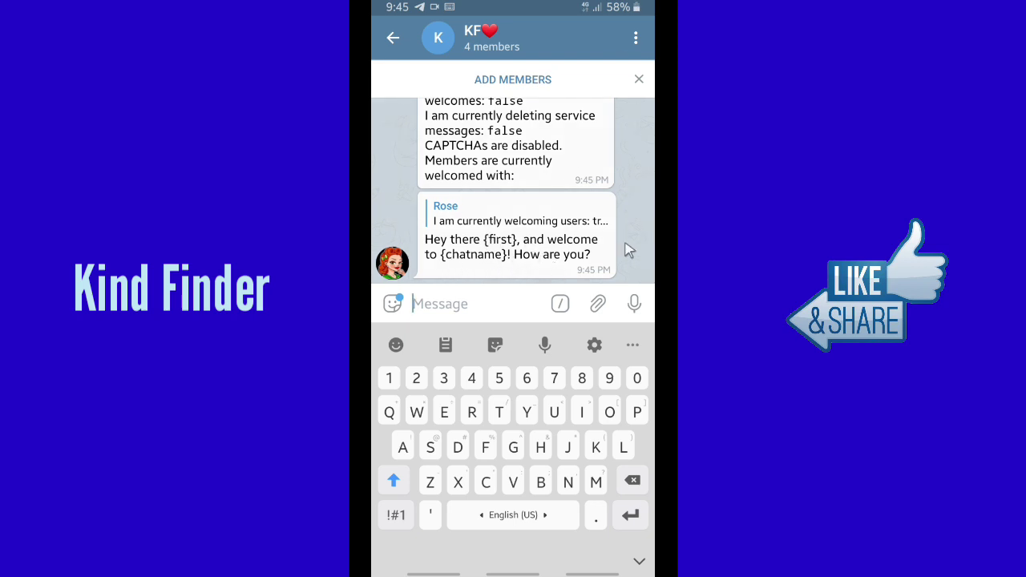
# - Type 'Hello {username}' as the first line of the message
pyautogui.write('Hello')
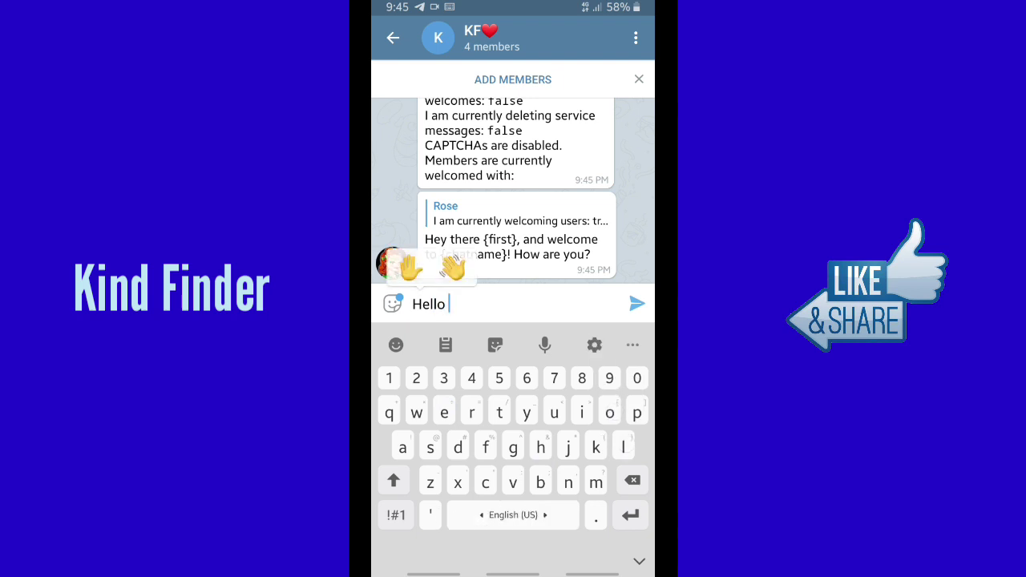
pyautogui.click(396, 514)
pyautogui.click(393, 479)
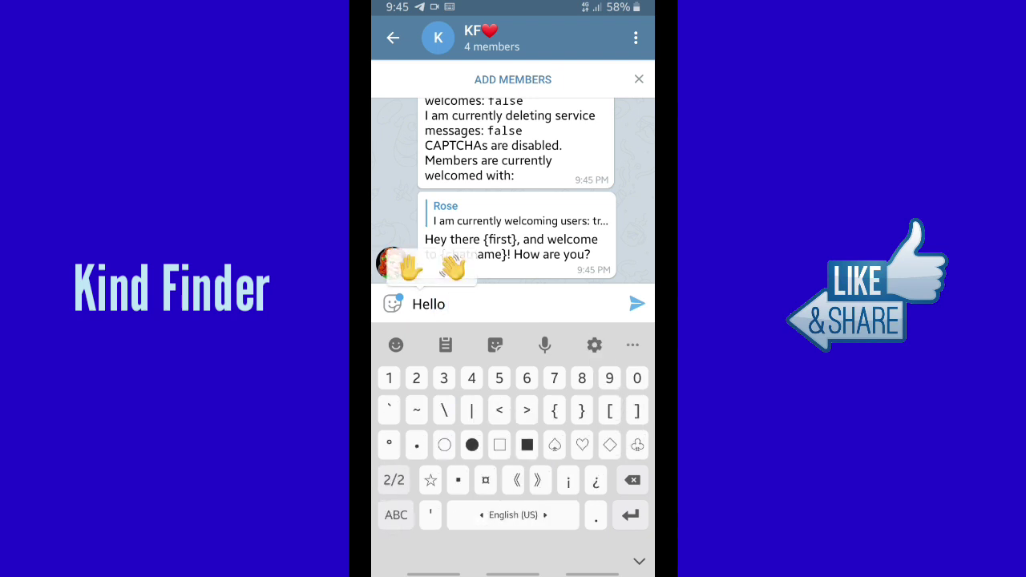
pyautogui.write('{username')
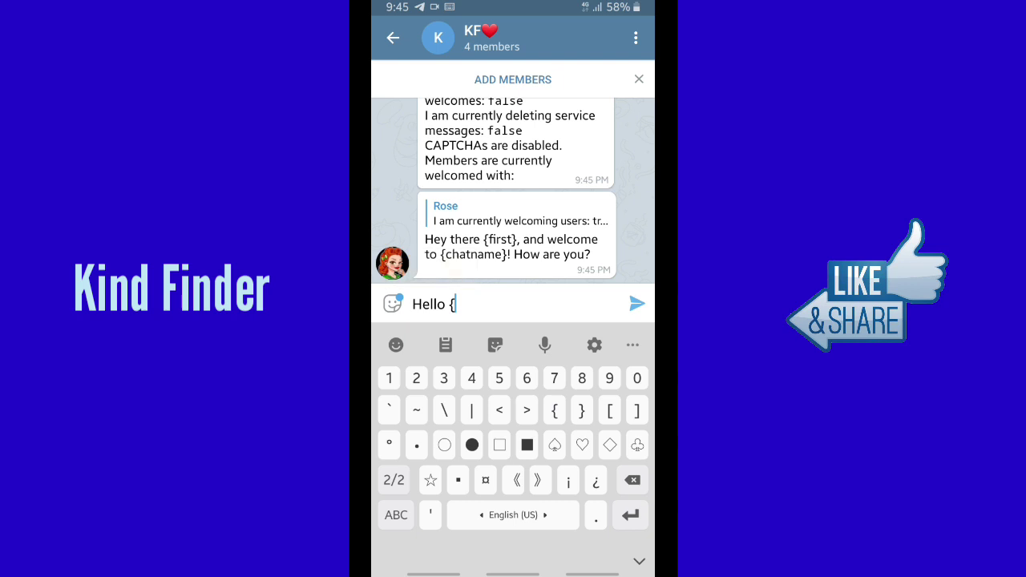
pyautogui.click(396, 514)
pyautogui.write('username')
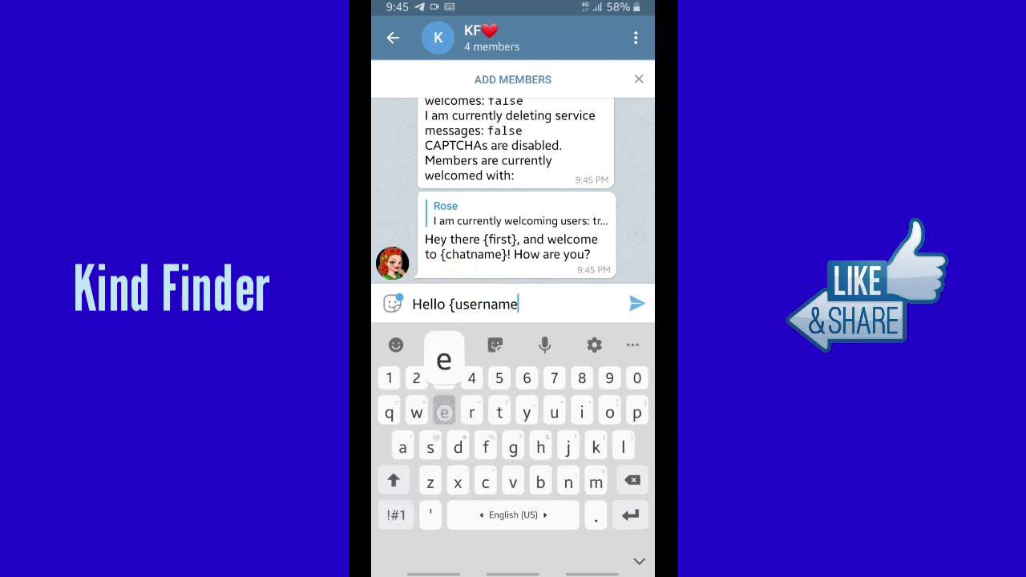
pyautogui.click(396, 514)
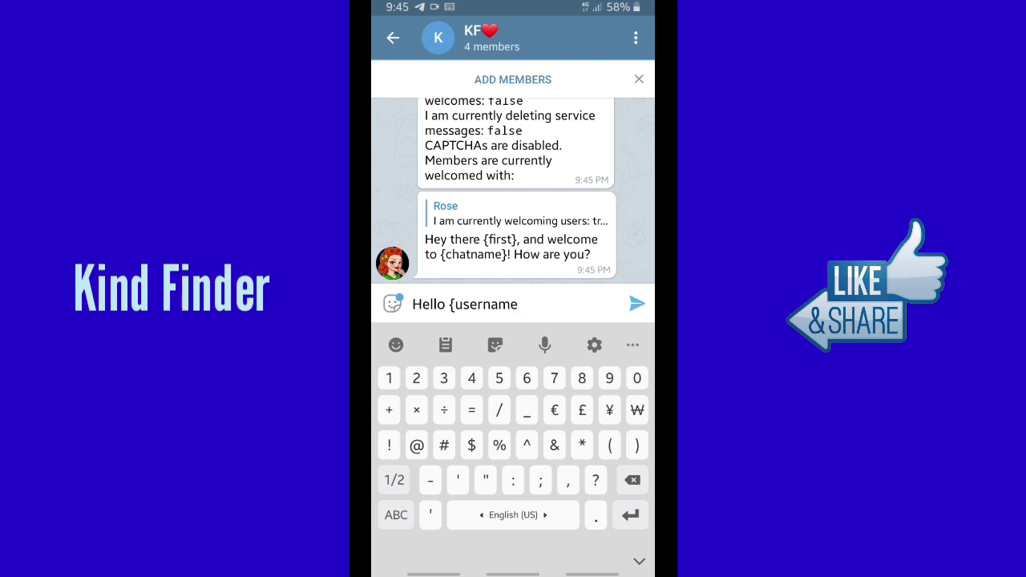
pyautogui.click(395, 515)
pyautogui.click(392, 479)
pyautogui.click(396, 515)
pyautogui.click(393, 479)
pyautogui.write('}')
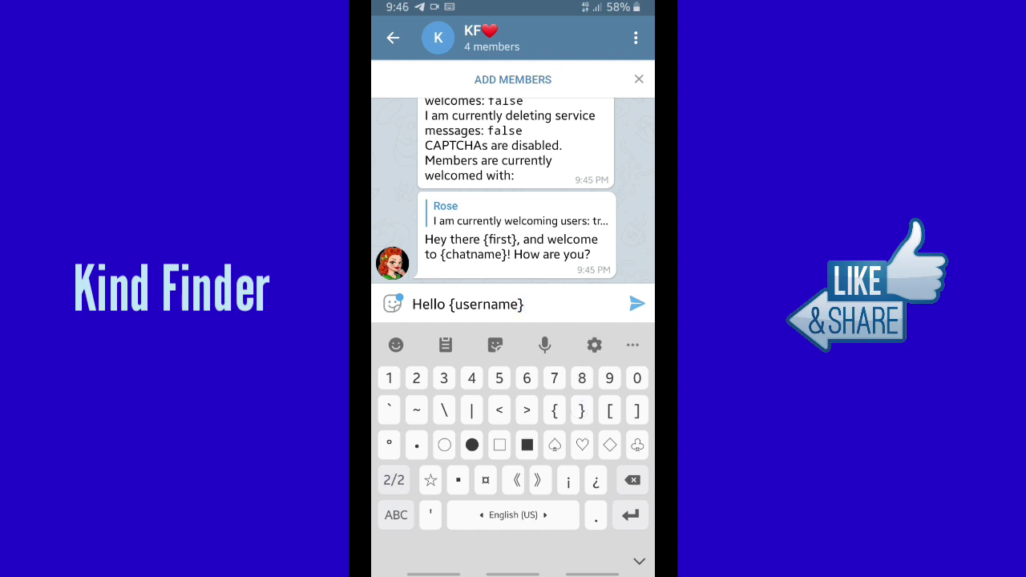
pyautogui.press('Return')
# - Add a second line 'Welcome to {chatname}', replacing the typed group name with the placeholder
pyautogui.click(396, 515)
pyautogui.write('Welcome to Kind ')
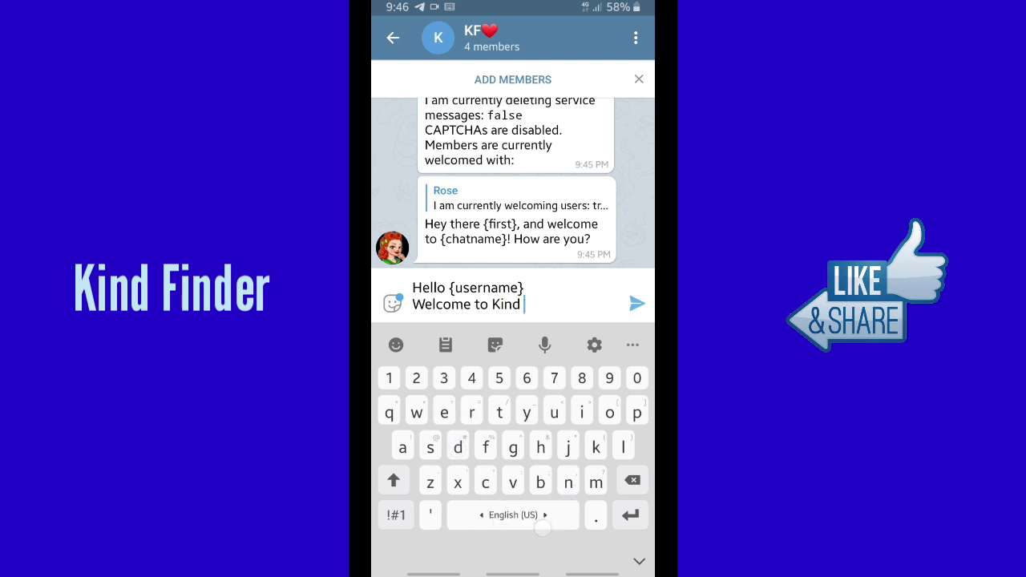
pyautogui.write('Finder')
pyautogui.click(393, 479)
pyautogui.write('Channel')
pyautogui.press('BackSpace')
pyautogui.press('BackSpace')
pyautogui.press('BackSpace')
pyautogui.press('BackSpace')
pyautogui.press('BackSpace')
pyautogui.press('BackSpace')
pyautogui.press('BackSpace')
pyautogui.click(392, 479)
pyautogui.write('G')
pyautogui.press('BackSpace')
pyautogui.press('BackSpace')
pyautogui.press('BackSpace')
pyautogui.press('BackSpace')
pyautogui.press('BackSpace')
pyautogui.press('BackSpace')
pyautogui.press('BackSpace')
pyautogui.press('BackSpace')
pyautogui.press('BackSpace')
pyautogui.press('BackSpace')
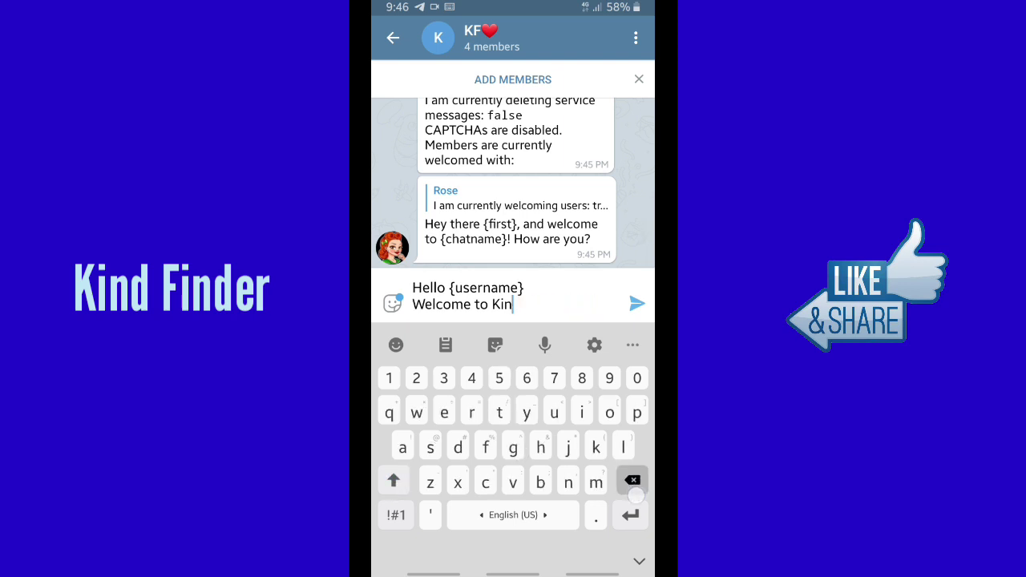
pyautogui.press('BackSpace')
pyautogui.press('BackSpace')
pyautogui.press('BackSpace')
pyautogui.click(396, 514)
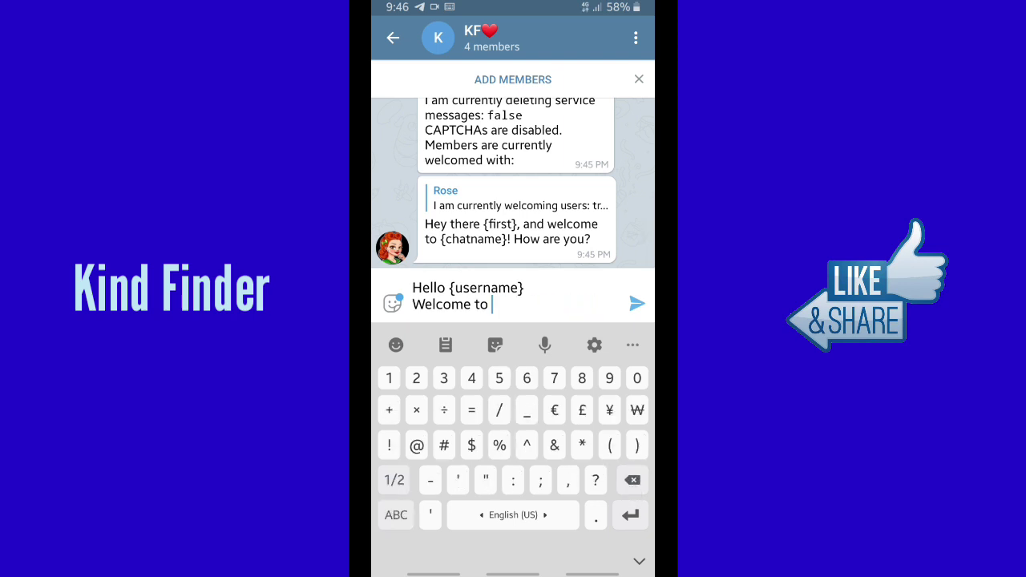
pyautogui.click(394, 479)
pyautogui.write('{')
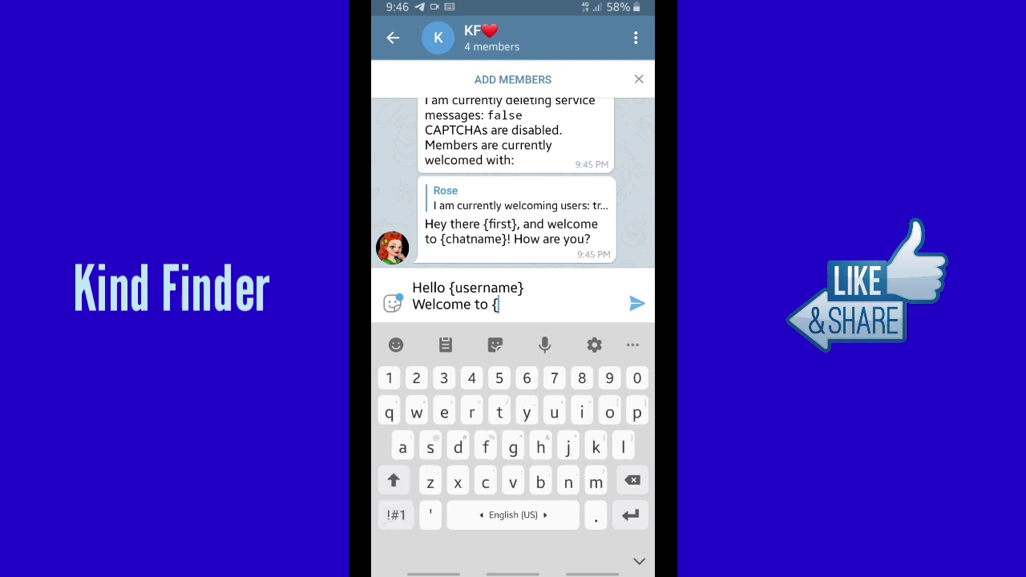
pyautogui.write('chatname')
pyautogui.click(395, 514)
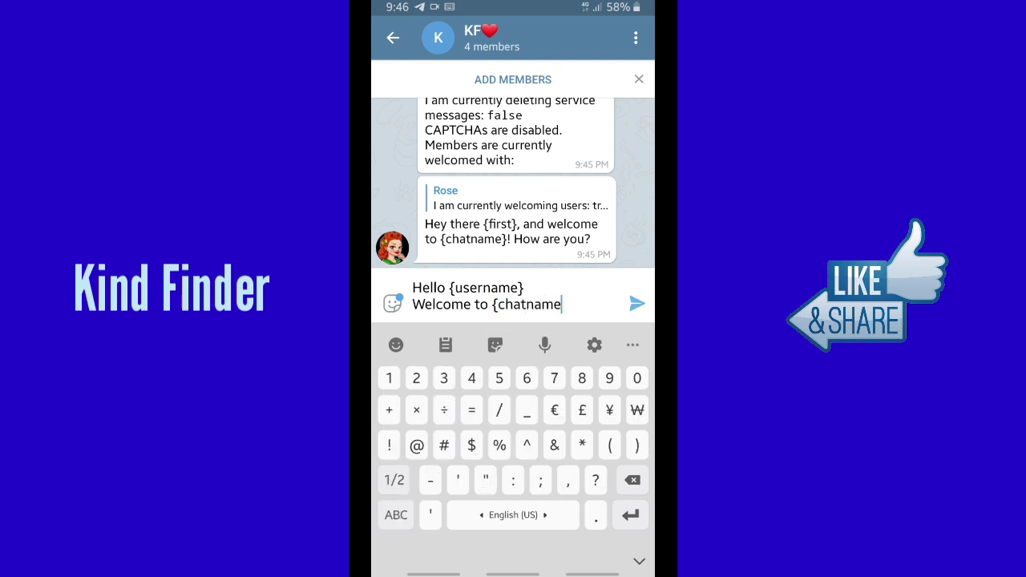
pyautogui.click(396, 515)
pyautogui.click(396, 514)
pyautogui.click(395, 480)
pyautogui.write('}')
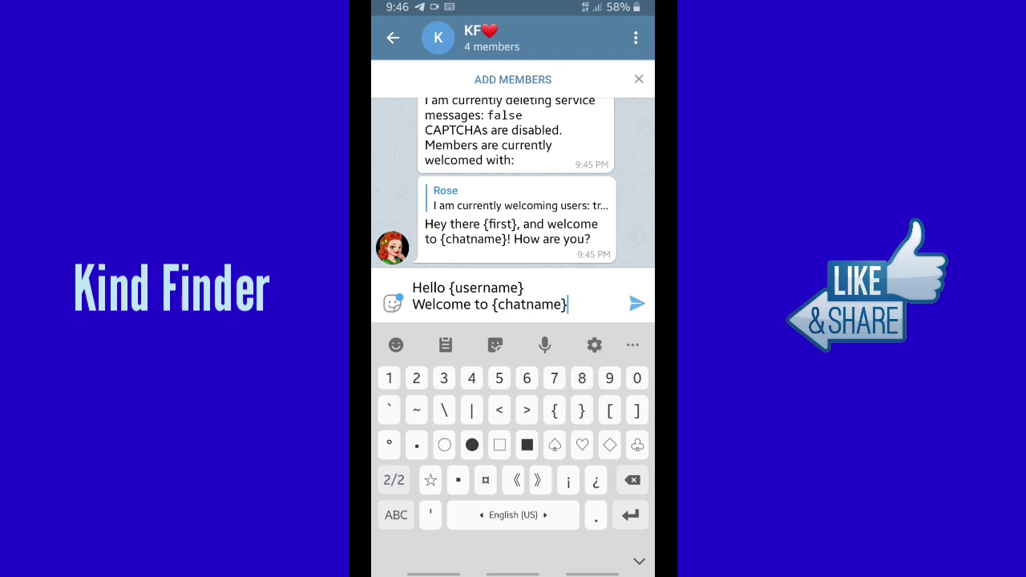
# - Append waving-hand and beaming-face emojis and send the greeting to the group
pyautogui.click(396, 345)
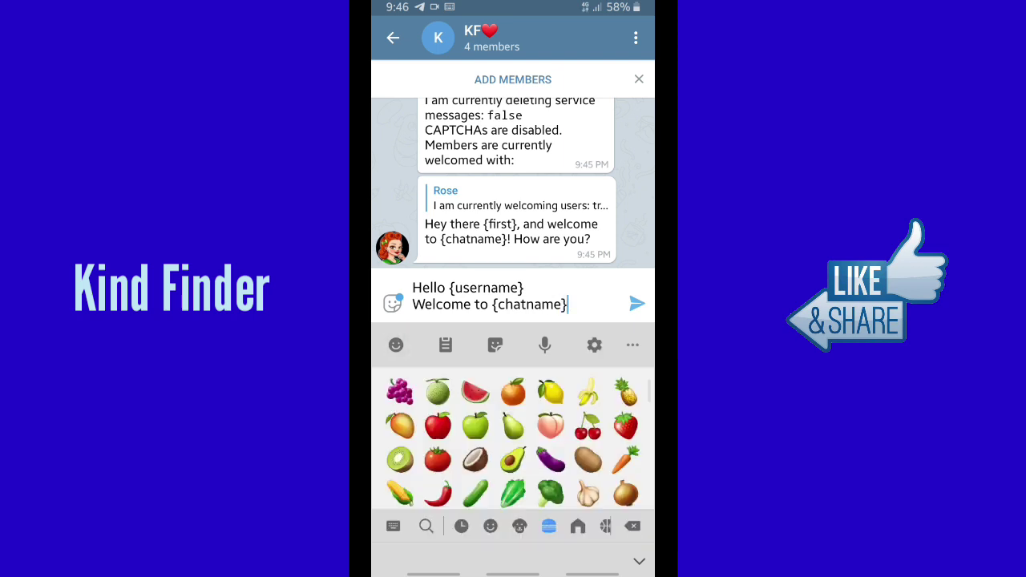
pyautogui.click(392, 303)
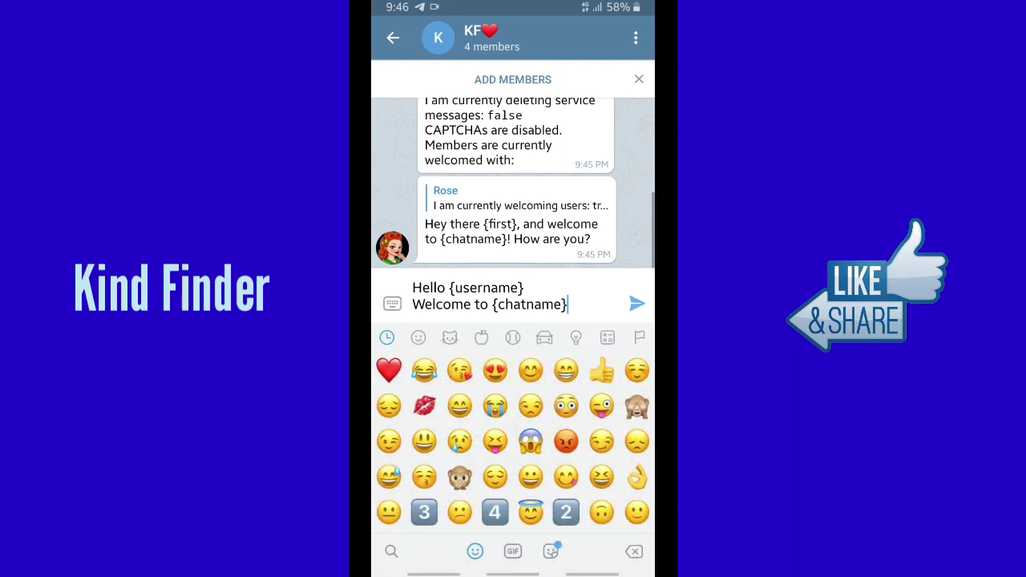
pyautogui.scroll(-10, 634, 449)
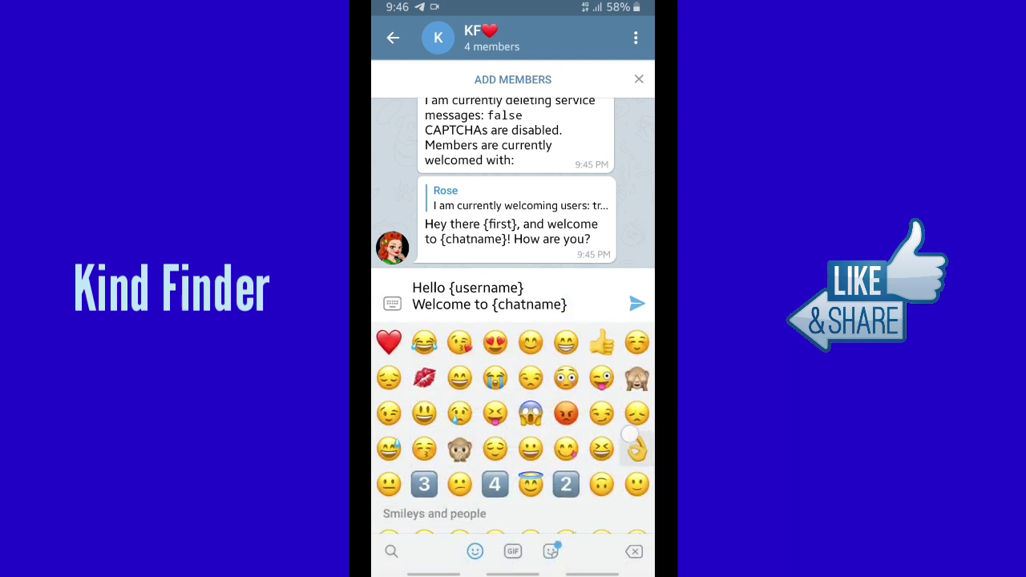
pyautogui.scroll(-10, 632, 411)
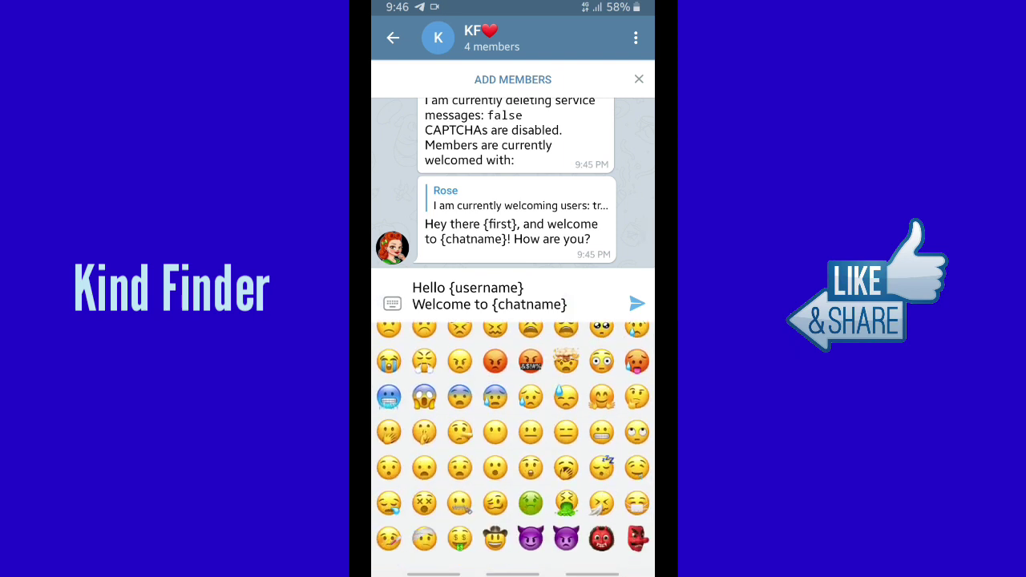
pyautogui.click(566, 486)
pyautogui.scroll(15, 513, 449)
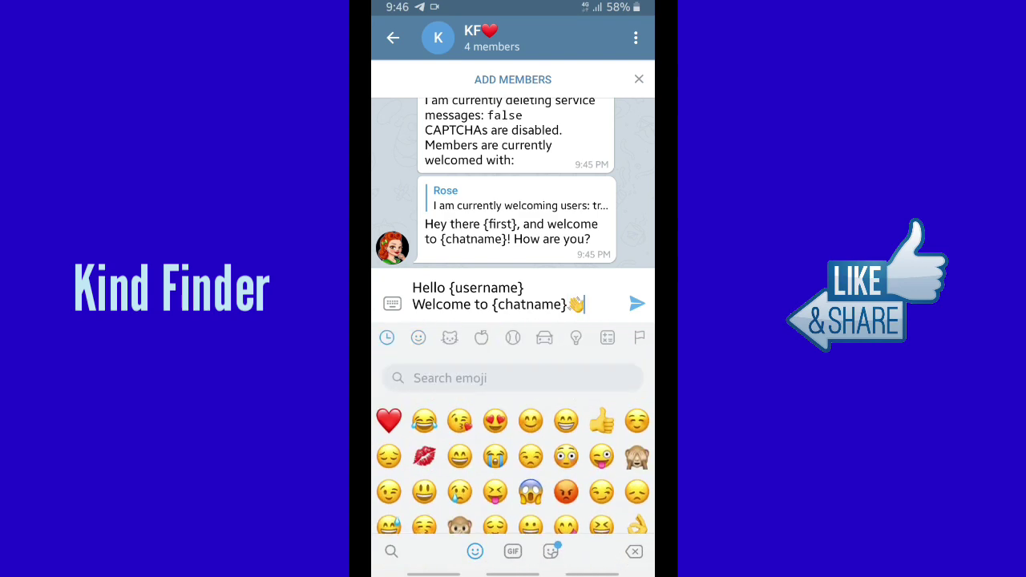
pyautogui.scroll(-5, 631, 410)
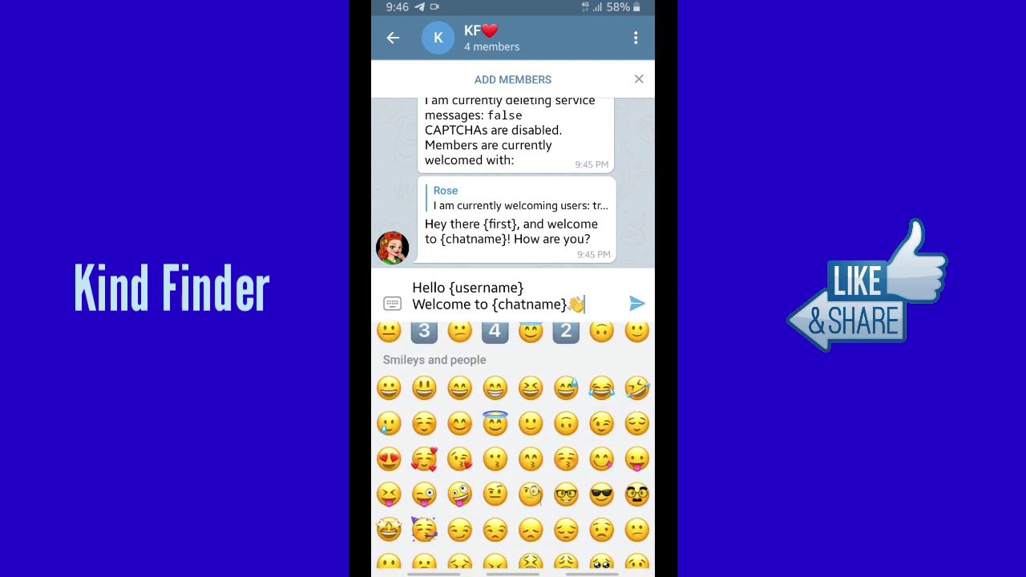
pyautogui.click(494, 388)
pyautogui.click(637, 303)
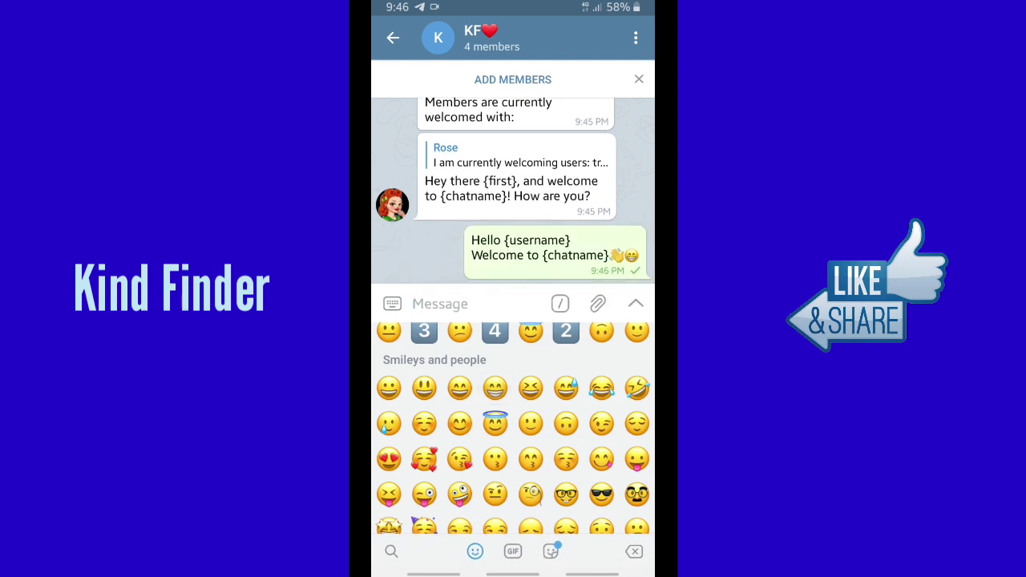
pyautogui.click(551, 248)
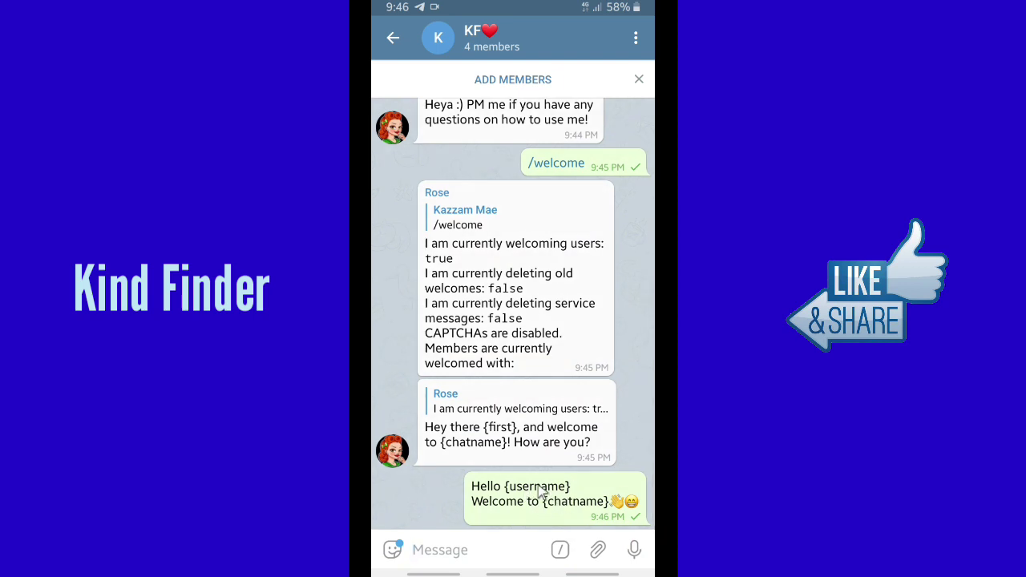
pyautogui.click(560, 550)
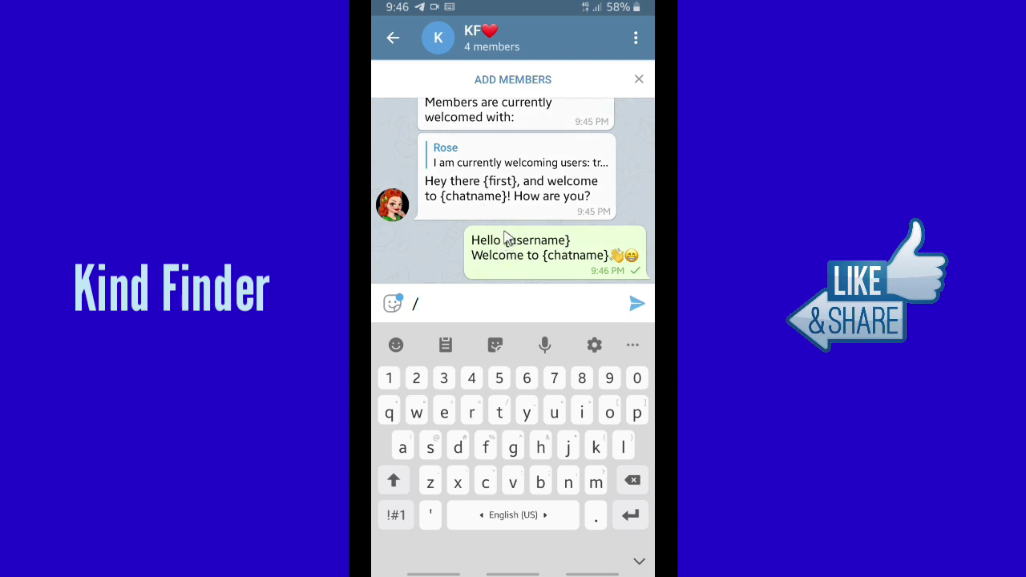
# - Send the /setwelcome command in the KF❤ group
pyautogui.write('st')
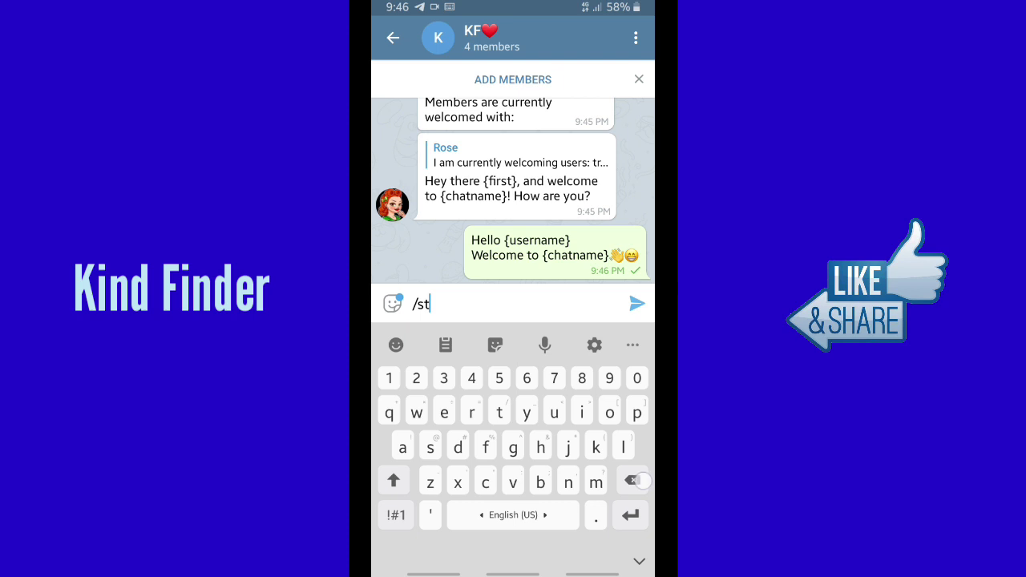
pyautogui.press('BackSpace')
pyautogui.write('et')
pyautogui.press('BackSpace')
pyautogui.write('eelvom')
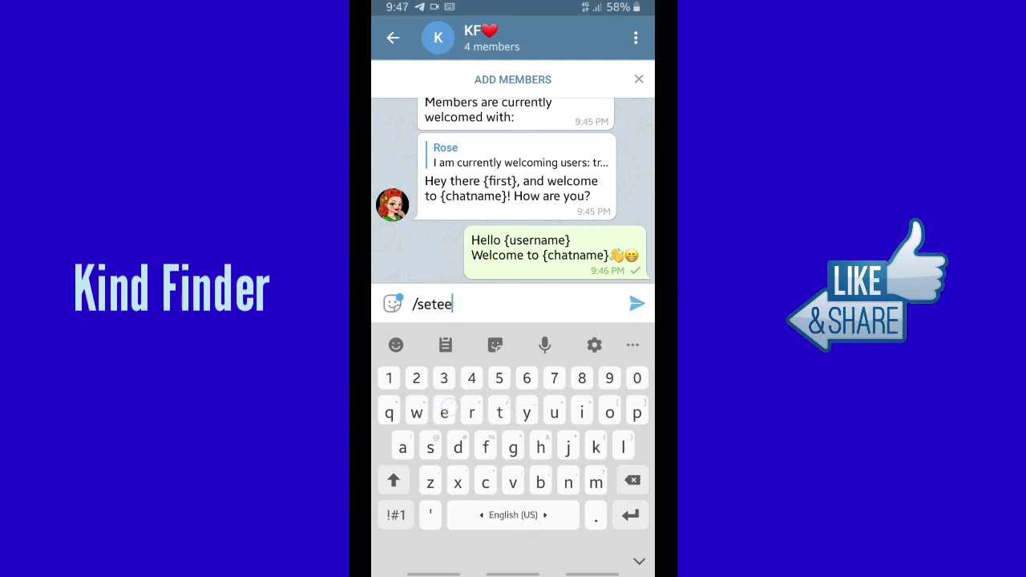
pyautogui.press('BackSpace')
pyautogui.press('BackSpace')
pyautogui.press('BackSpace')
pyautogui.press('BackSpace')
pyautogui.press('BackSpace')
pyautogui.press('BackSpace')
pyautogui.write('welc')
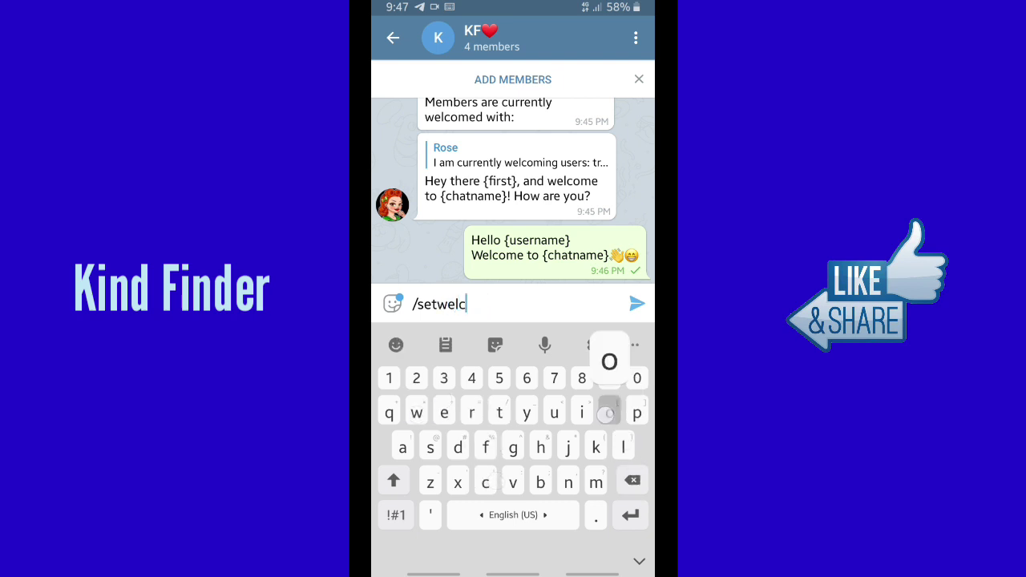
pyautogui.write('ome')
pyautogui.click(636, 302)
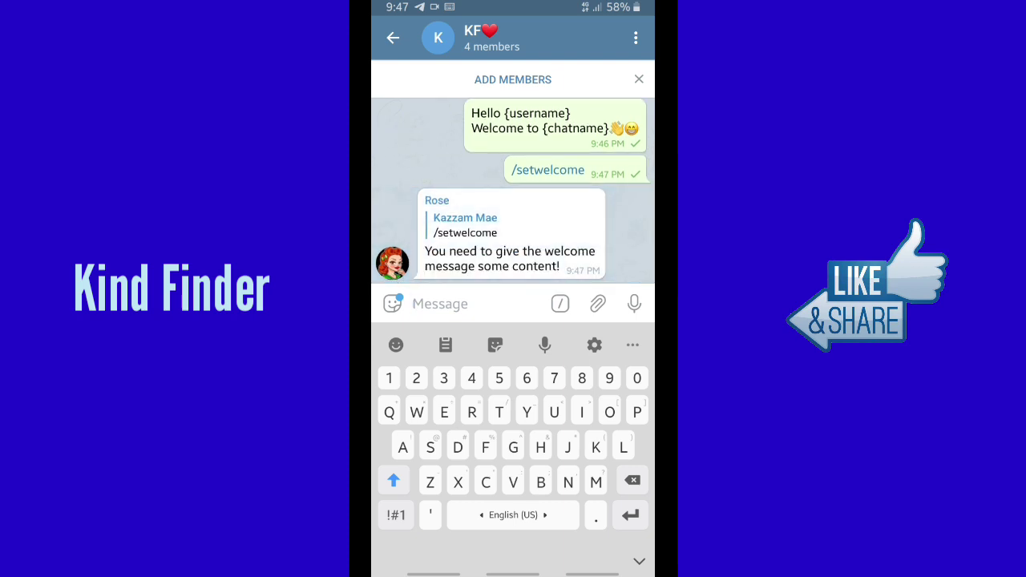
pyautogui.click(639, 561)
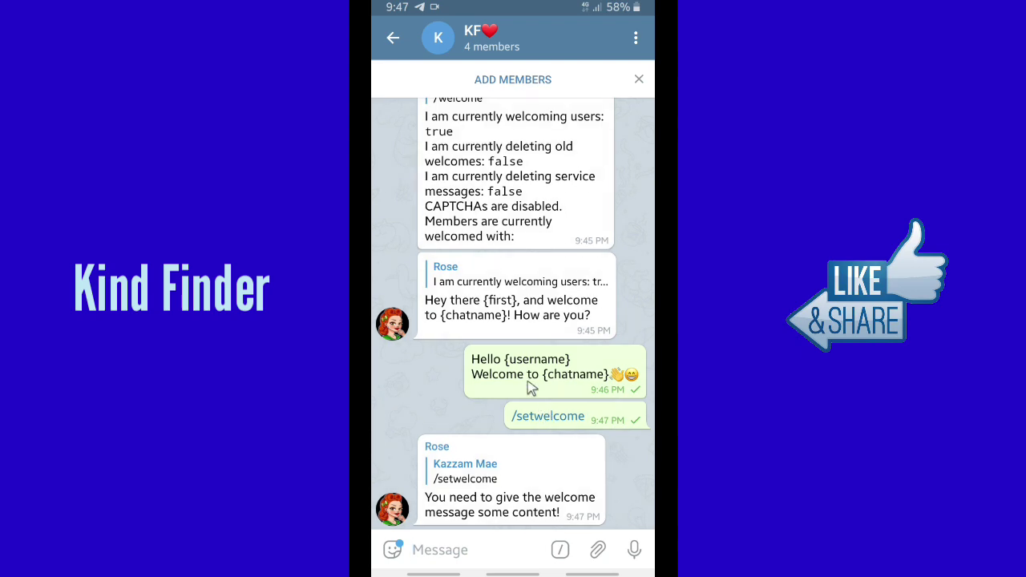
# - Copy the 'Hello {username}' message and send it after /setwelcome
pyautogui.click(529, 388)
pyautogui.click(548, 38)
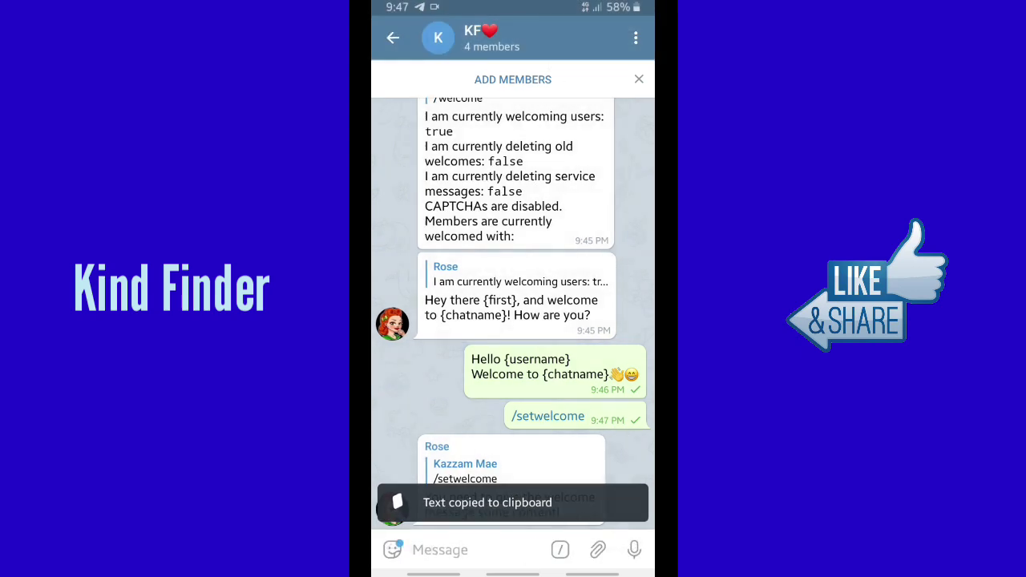
pyautogui.click(548, 415)
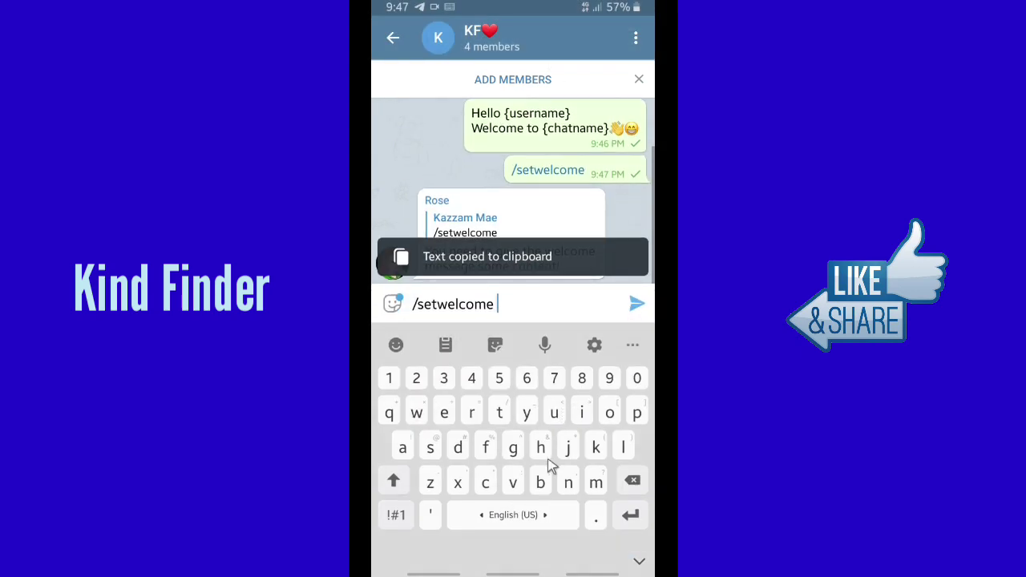
pyautogui.click(510, 307)
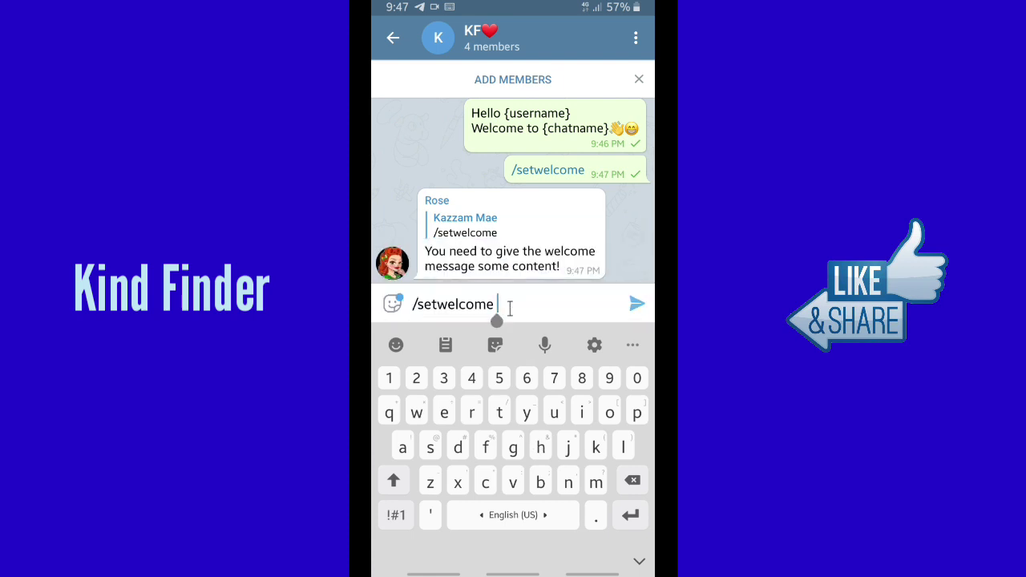
pyautogui.click(510, 307)
pyautogui.click(429, 269)
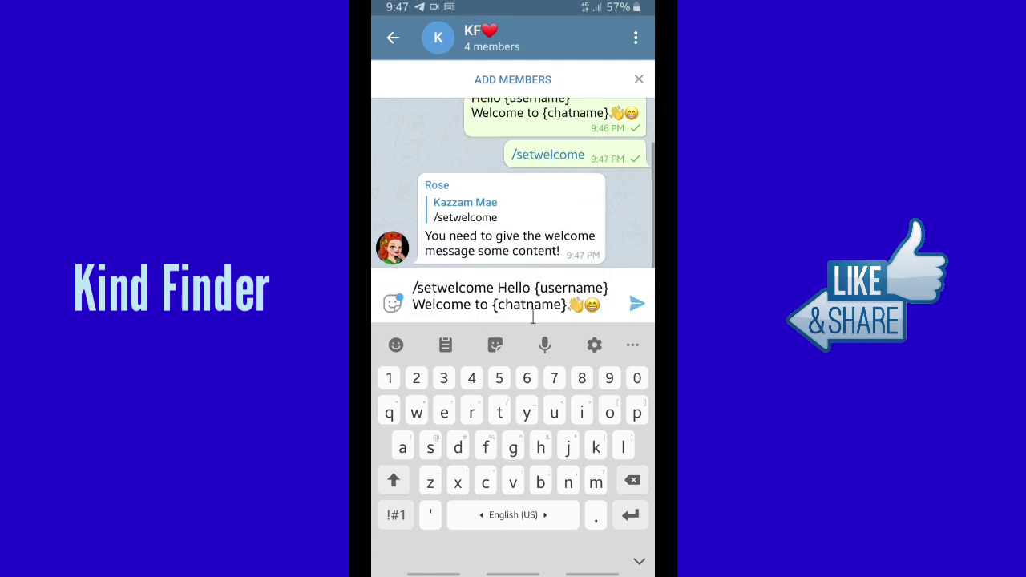
pyautogui.click(640, 304)
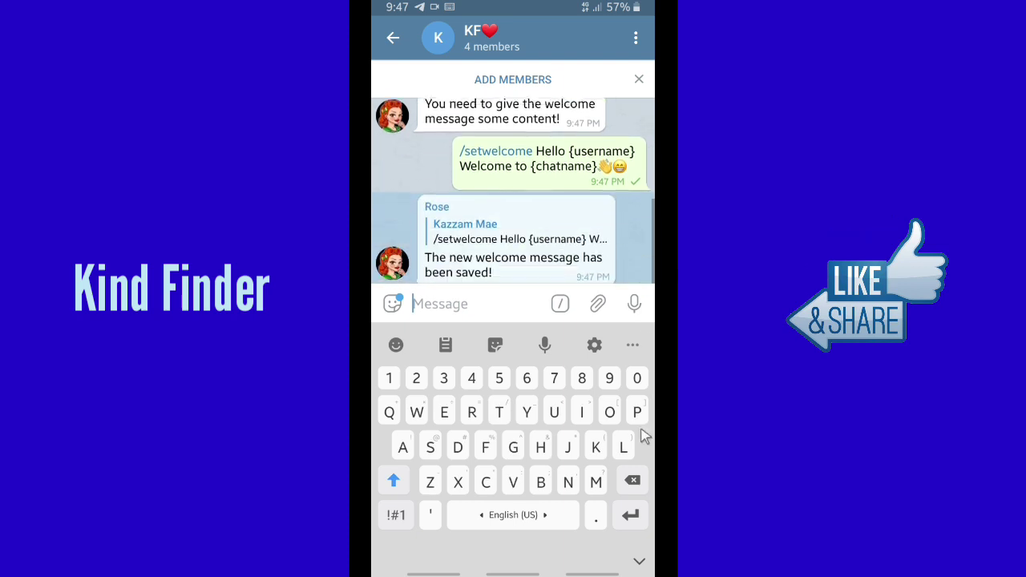
pyautogui.click(500, 260)
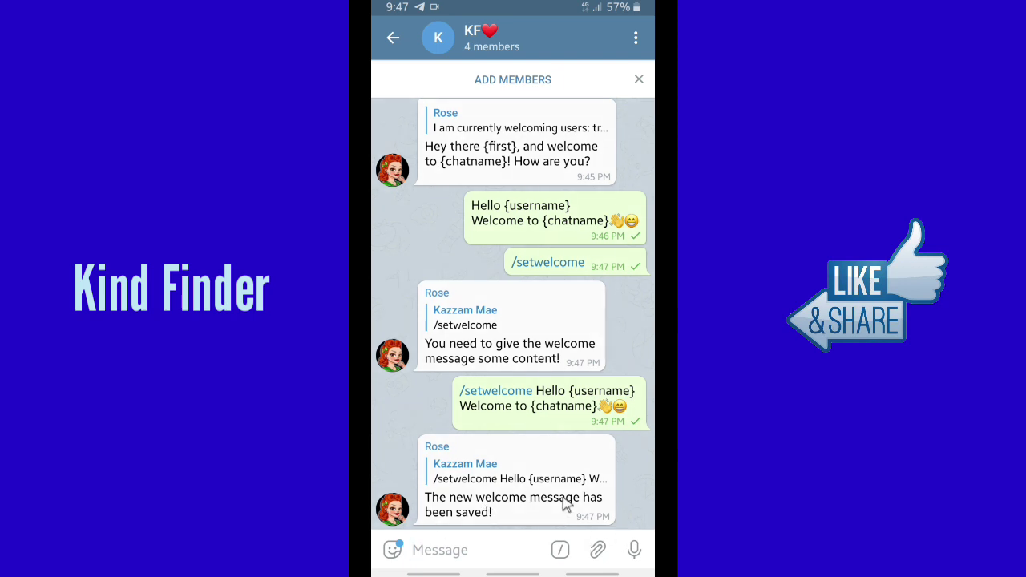
# - Open Add Members for KF❤ and search for a contact by name
pyautogui.click(513, 76)
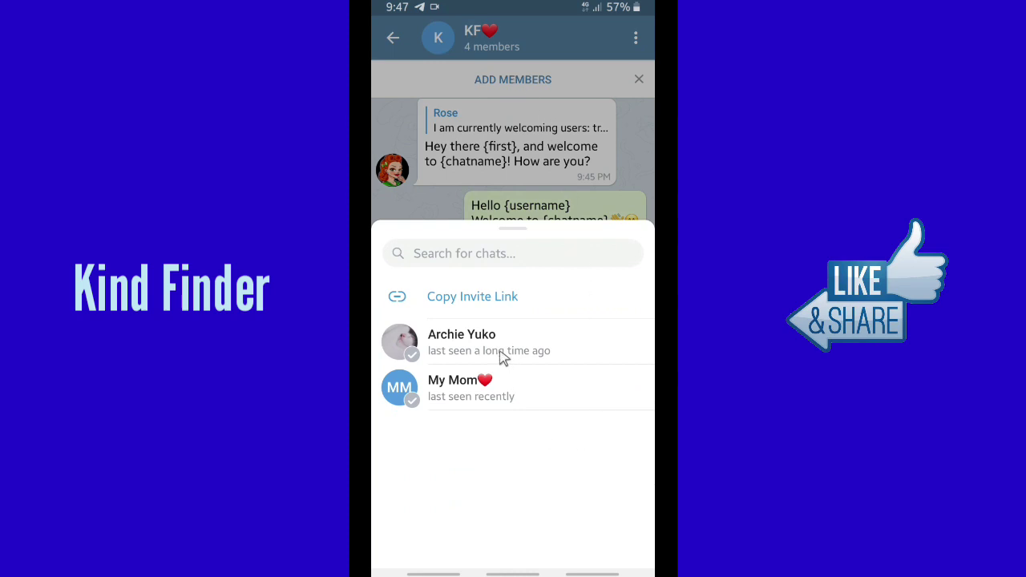
pyautogui.click(503, 353)
pyautogui.click(506, 251)
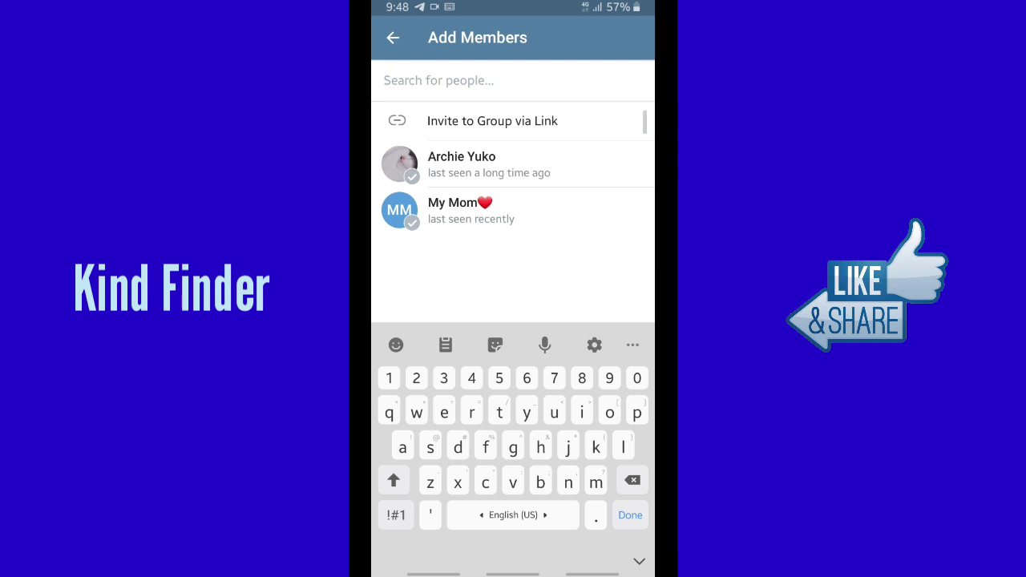
pyautogui.write('laela')
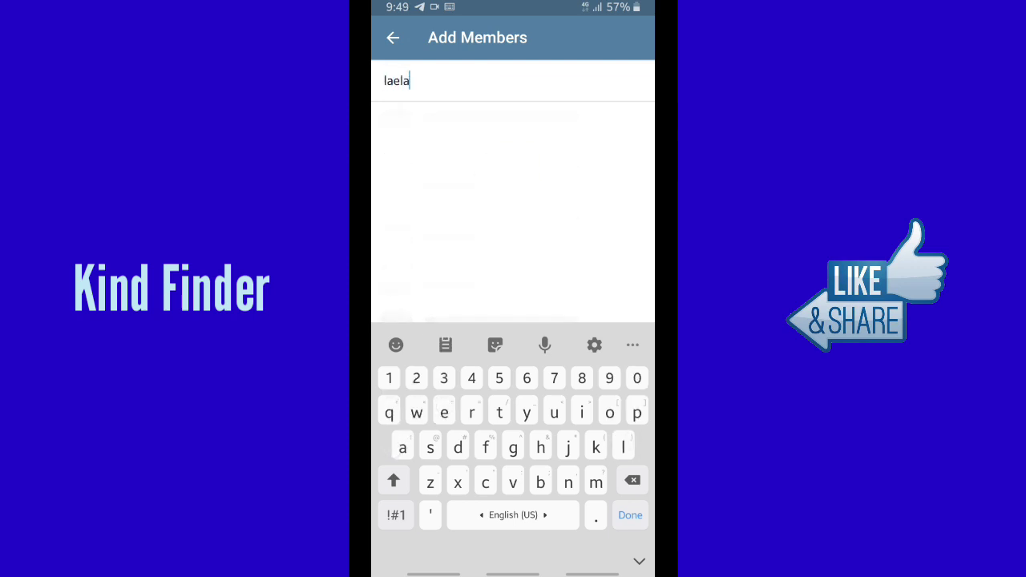
# - Try adding the contact without the last 100 messages, dismiss the privacy error, and reopen member search
pyautogui.click(453, 156)
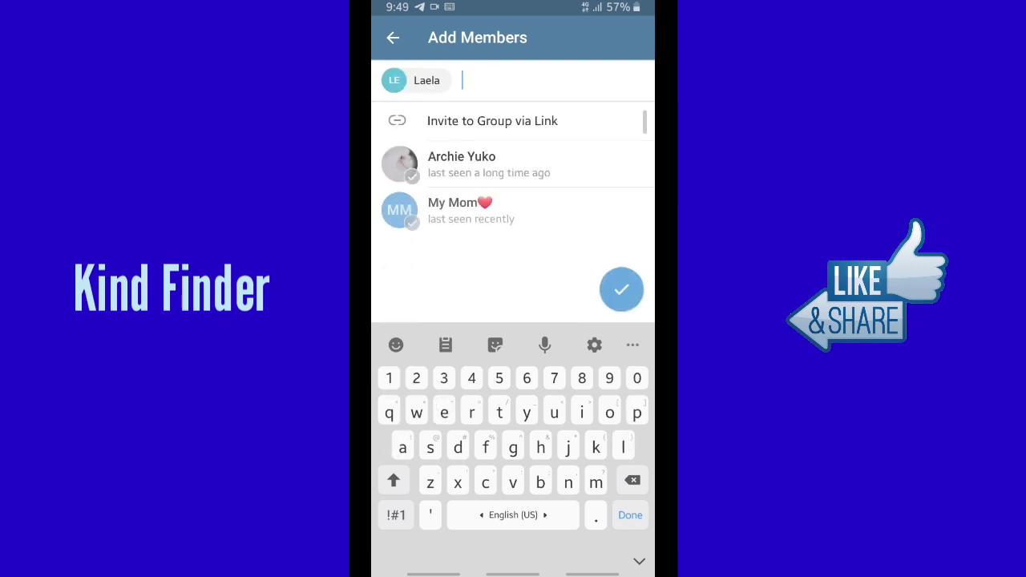
pyautogui.click(630, 287)
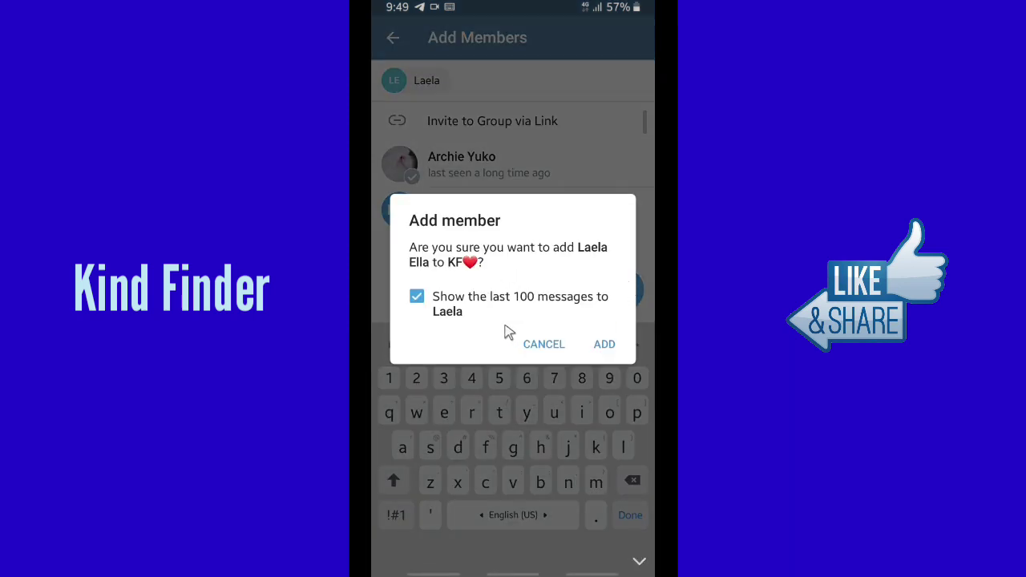
pyautogui.click(418, 297)
pyautogui.click(604, 344)
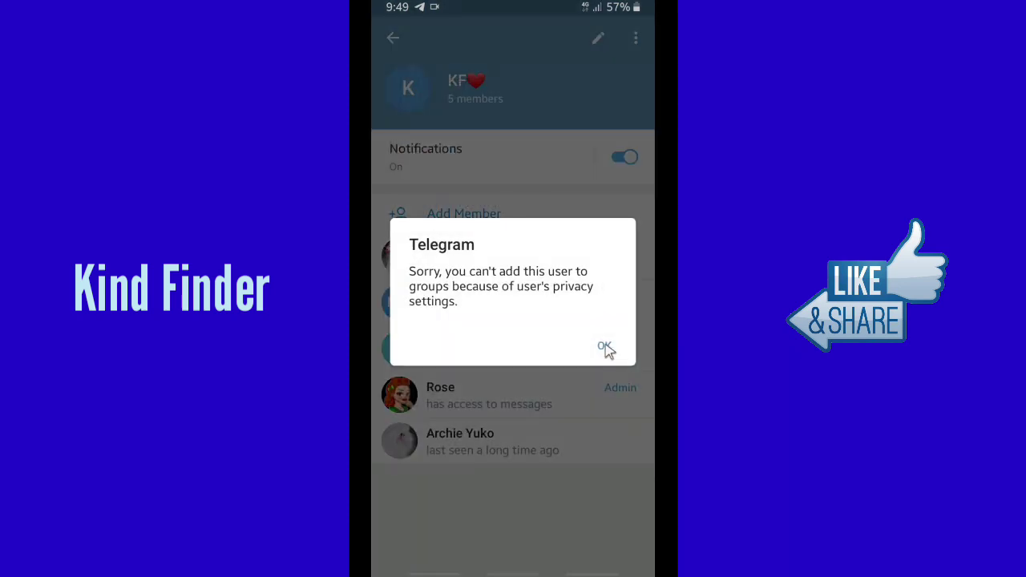
pyautogui.click(604, 346)
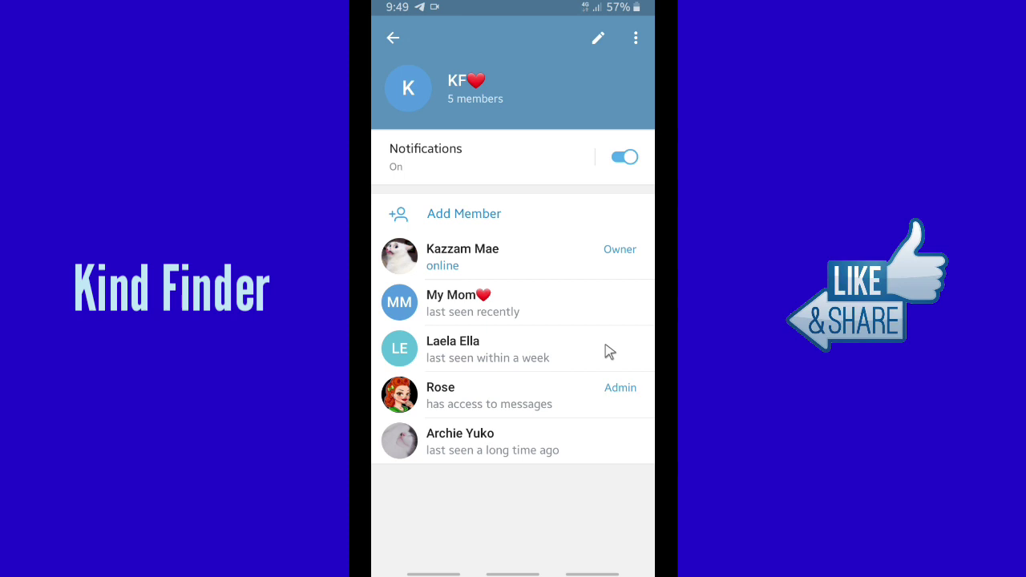
pyautogui.click(463, 213)
pyautogui.click(574, 83)
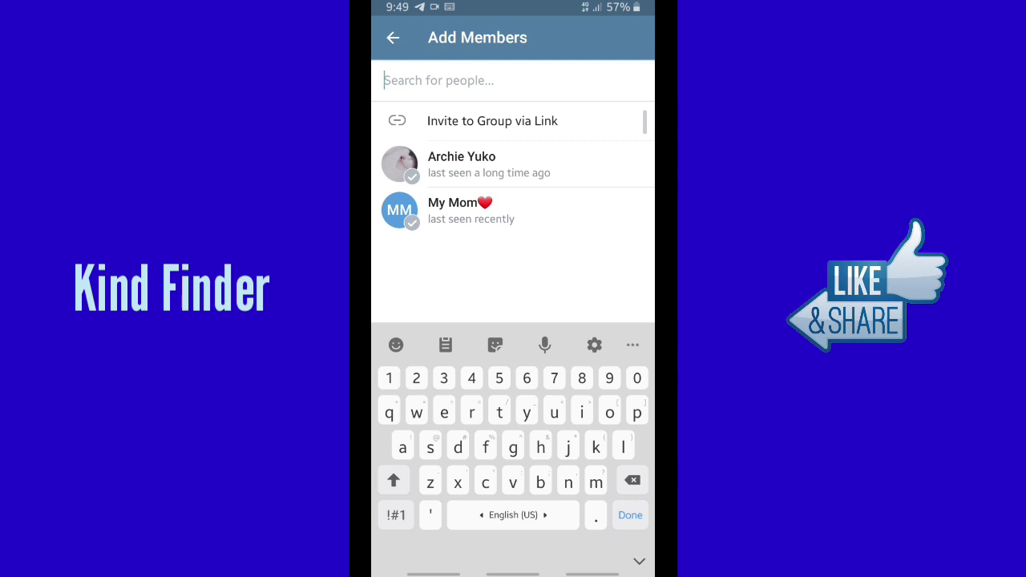
# - Search Add Members for the user's name
pyautogui.write('in')
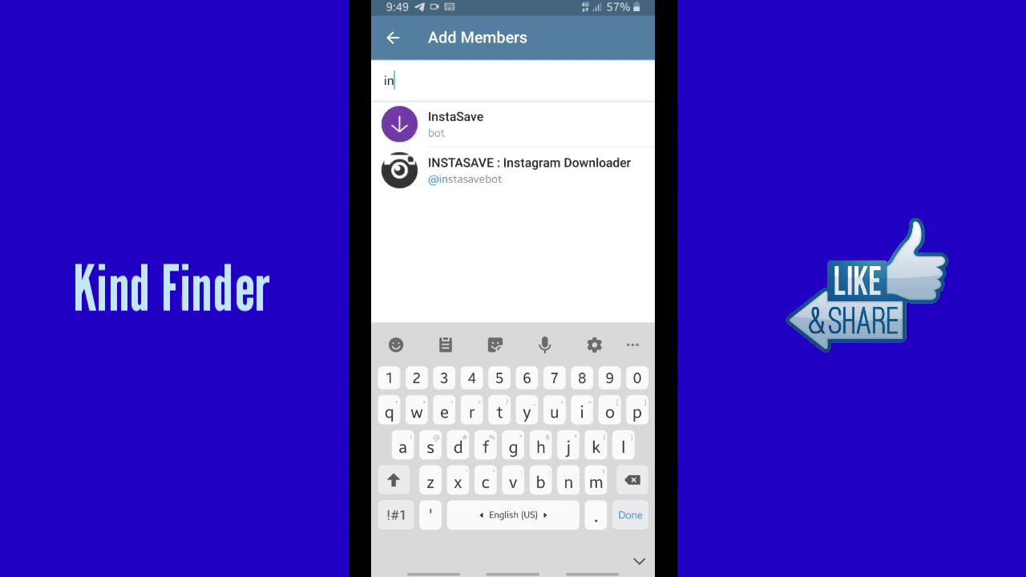
pyautogui.press('BackSpace')
pyautogui.write('ndricent')
pyautogui.press('BackSpace')
pyautogui.press('BackSpace')
pyautogui.press('BackSpace')
pyautogui.click(630, 515)
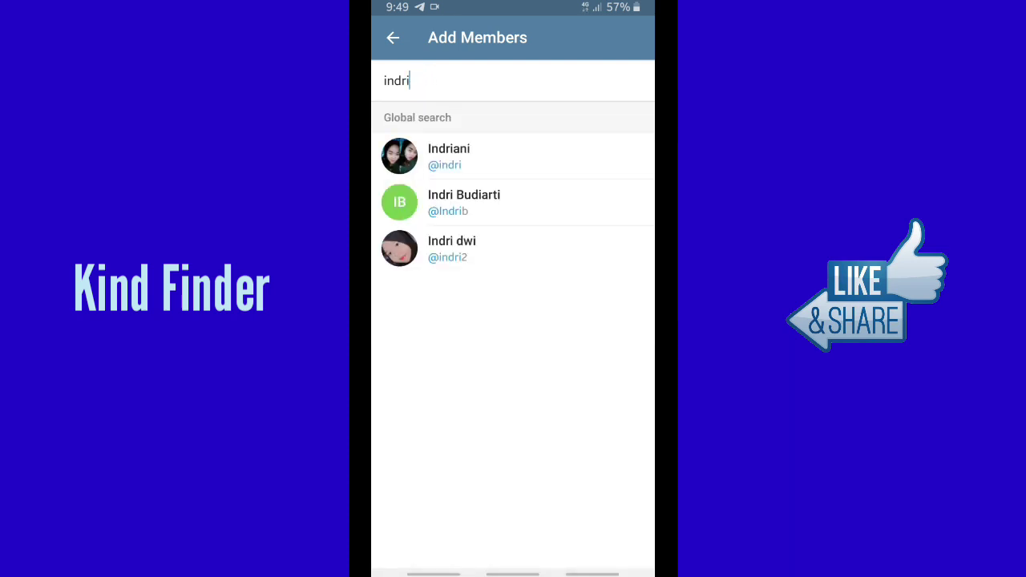
# - Add the user to KF❤ without the last 100 messages and return to the chat
pyautogui.click(449, 156)
pyautogui.click(621, 287)
pyautogui.click(416, 295)
pyautogui.click(605, 344)
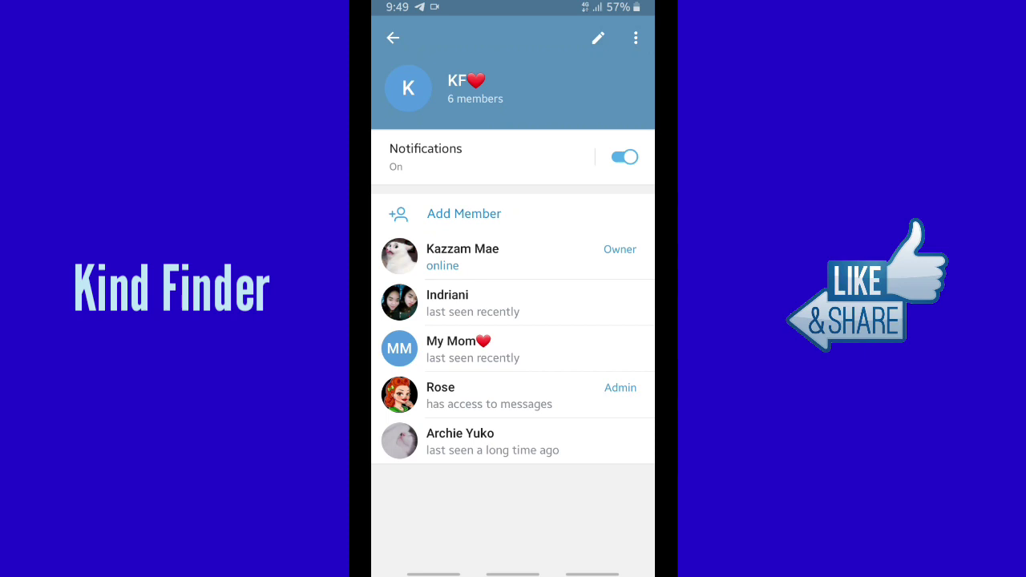
pyautogui.moveTo(592, 574); pyautogui.dragTo(624, 467)
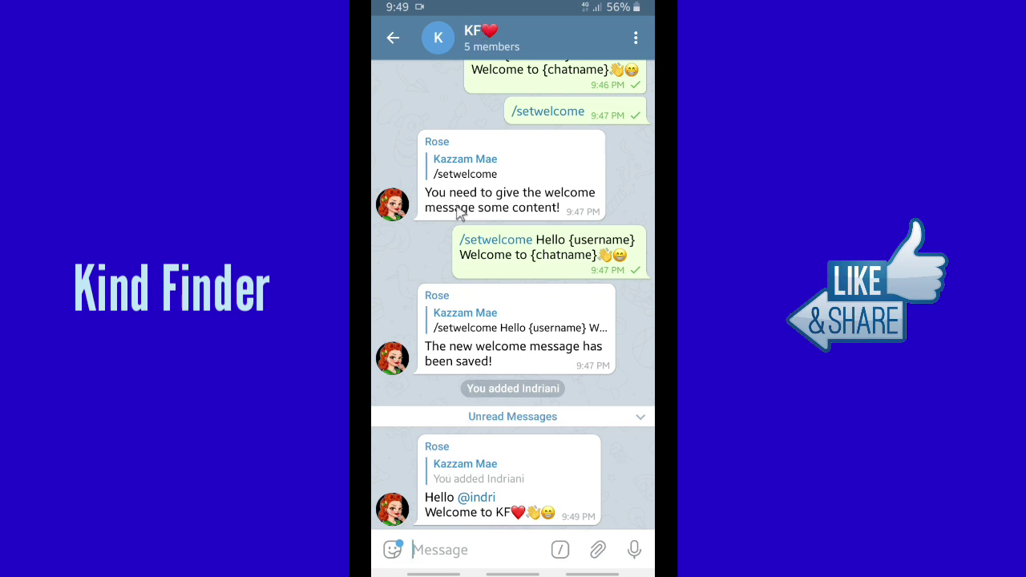
# - Open Add Members from KF❤ group info and search for the next contact
pyautogui.click(484, 49)
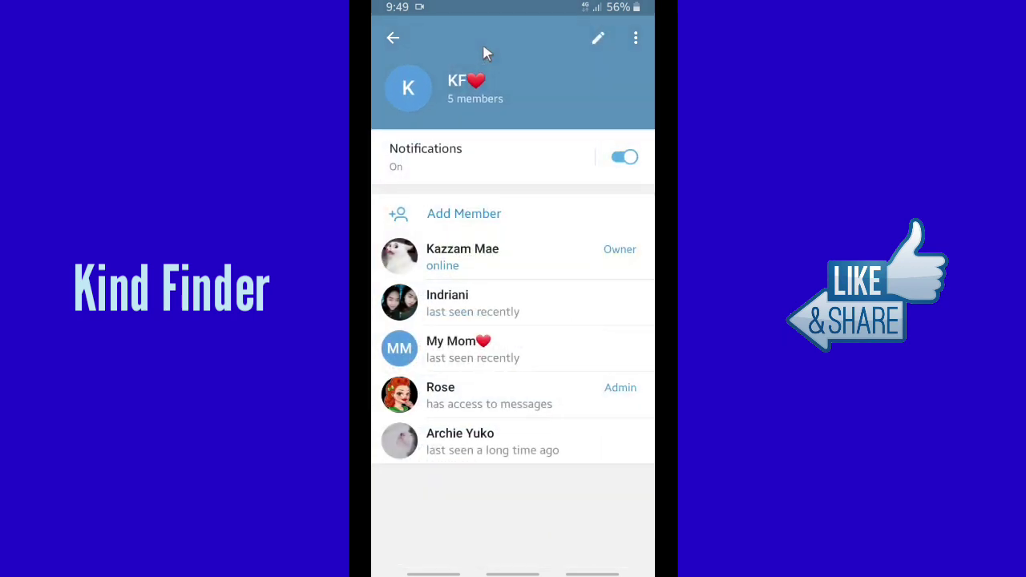
pyautogui.click(471, 218)
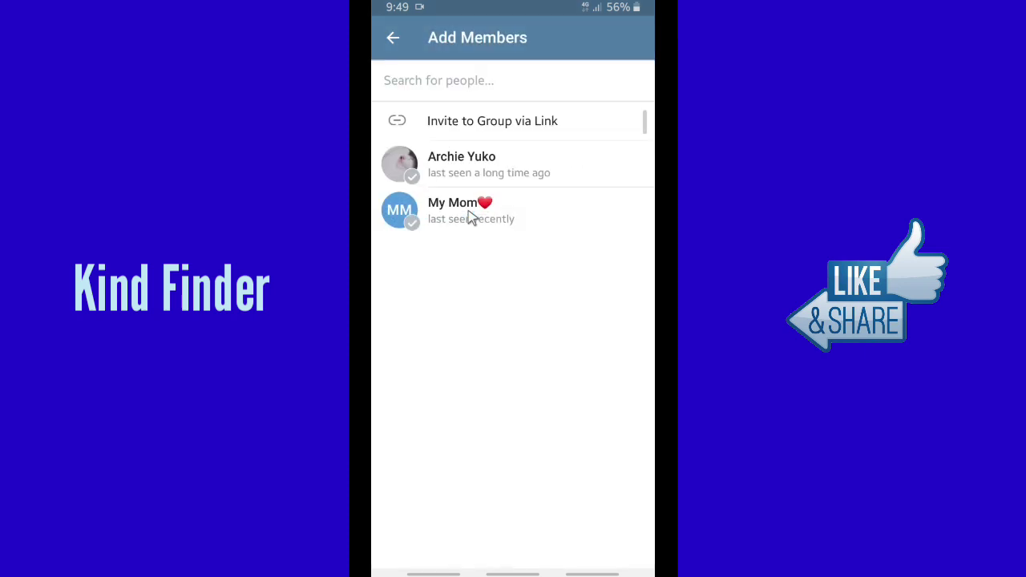
pyautogui.click(478, 77)
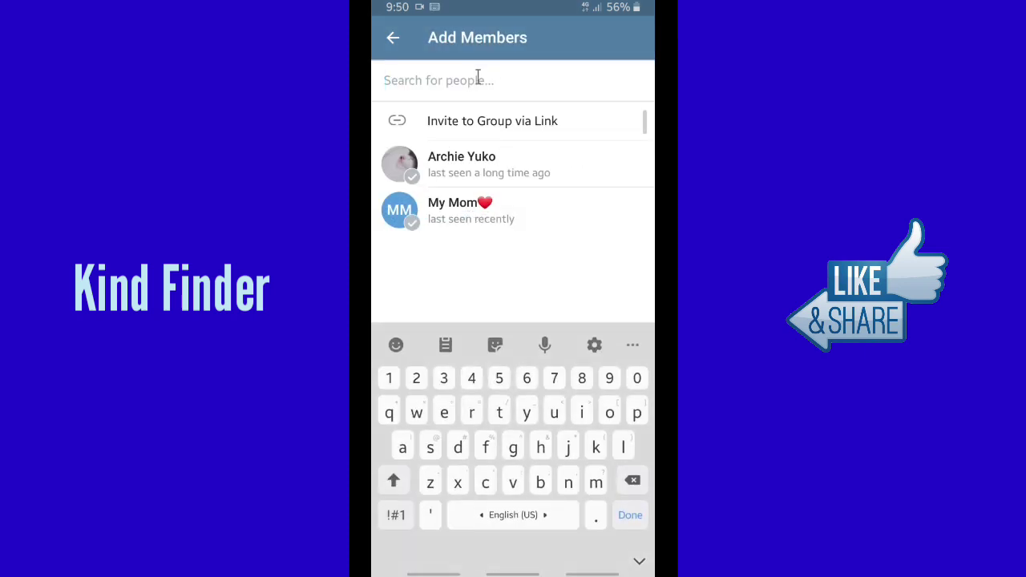
pyautogui.write('george')
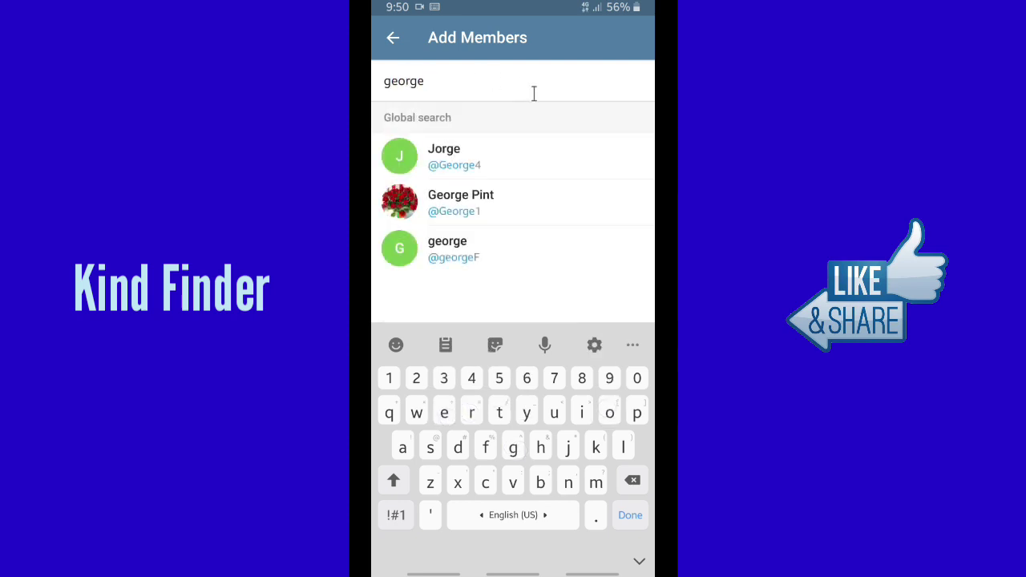
# - Add that contact without the last 100 messages, then go back to the chat
pyautogui.click(487, 206)
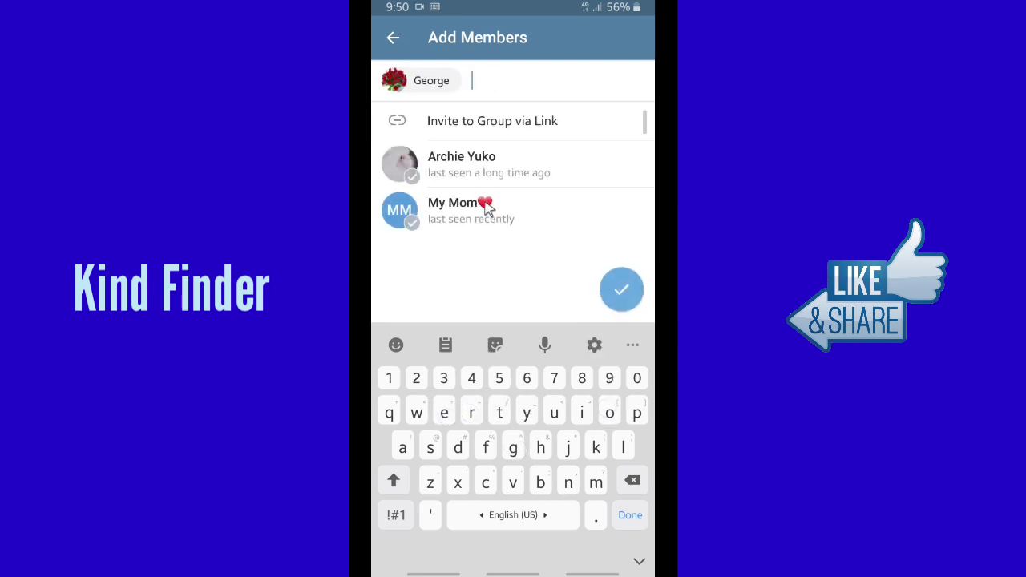
pyautogui.click(622, 290)
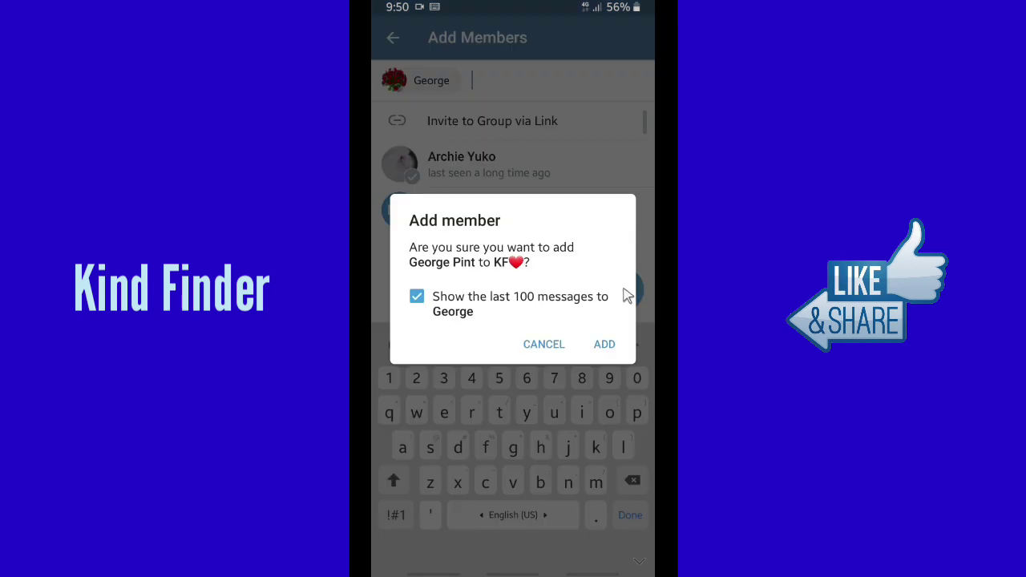
pyautogui.click(417, 296)
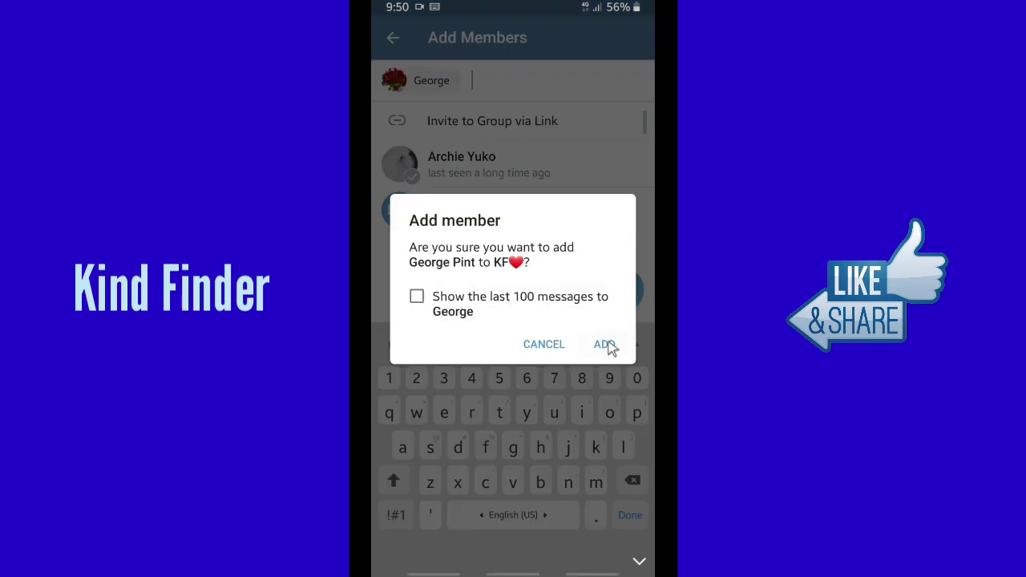
pyautogui.click(605, 346)
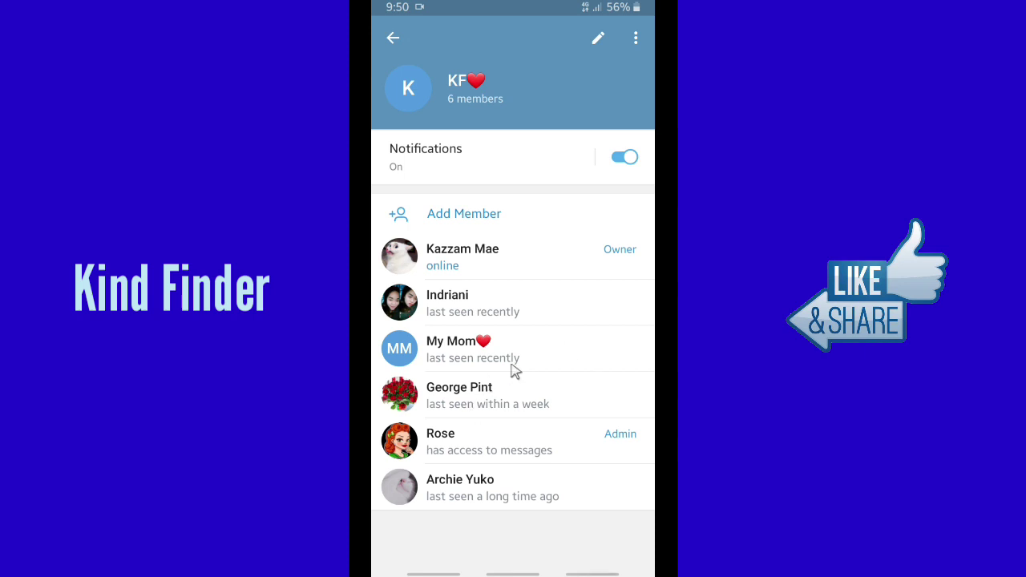
pyautogui.click(392, 39)
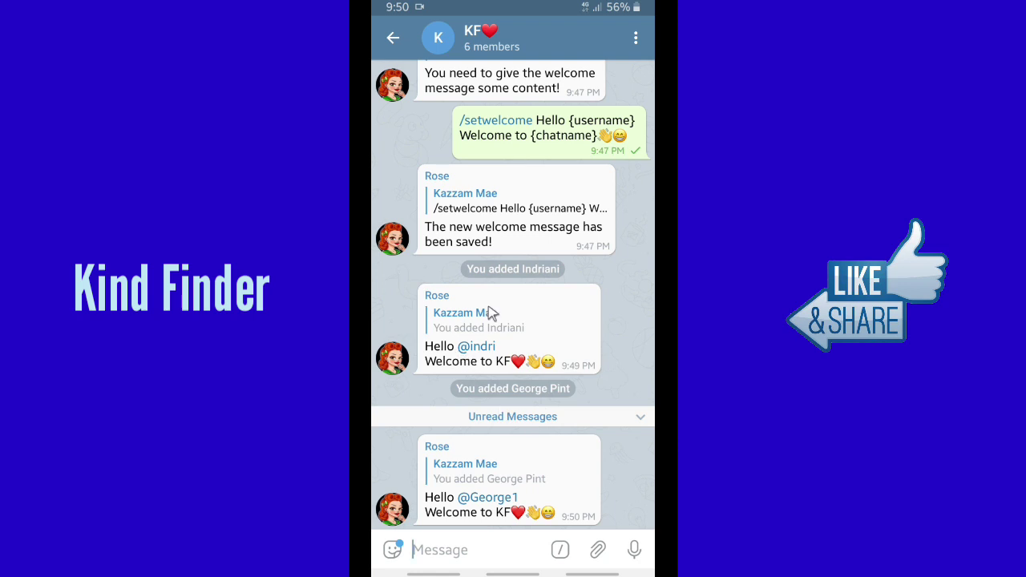
# - From the KF group info, remove both test members, leaving 4 members
pyautogui.click(497, 32)
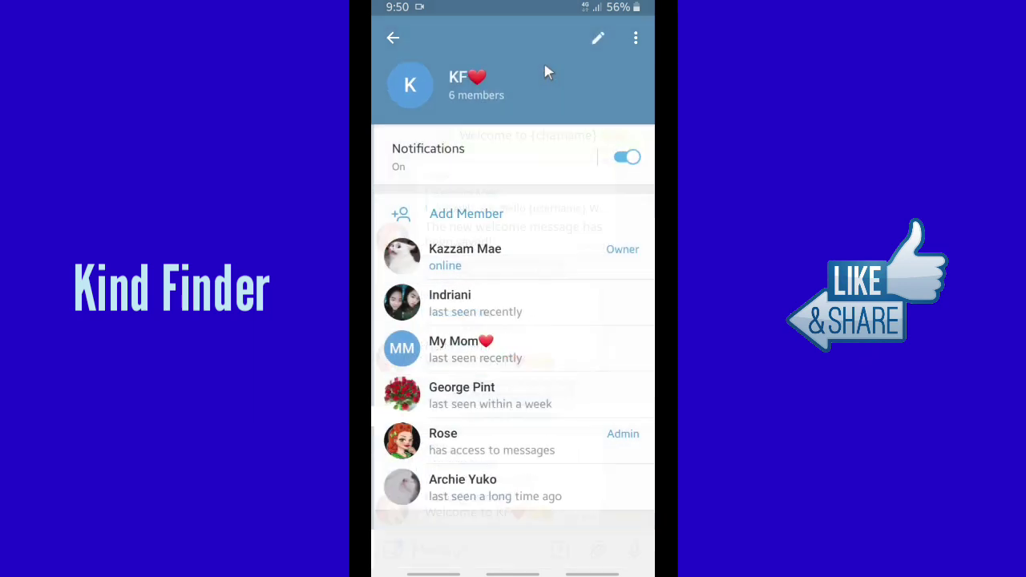
pyautogui.click(495, 299)
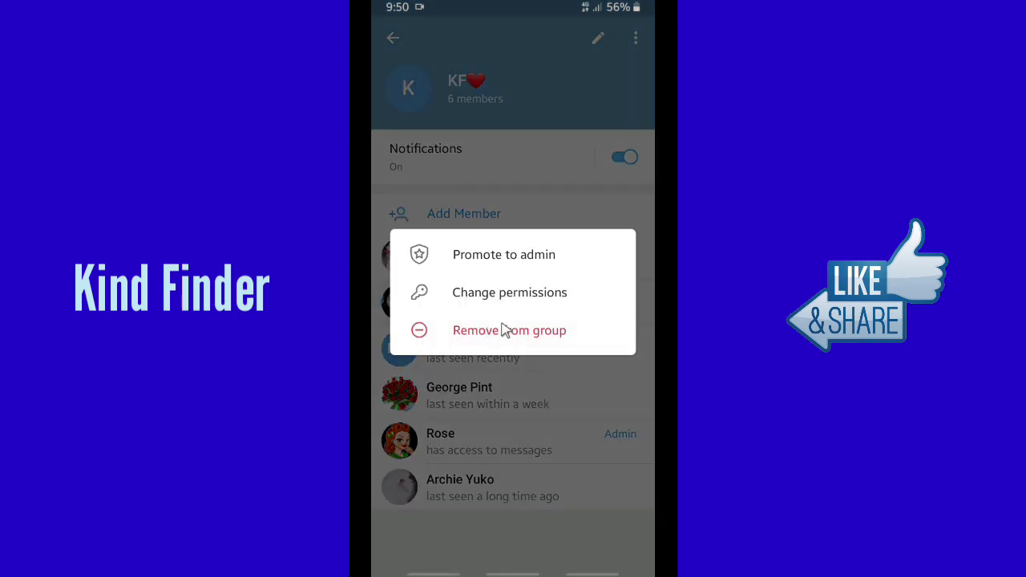
pyautogui.click(504, 332)
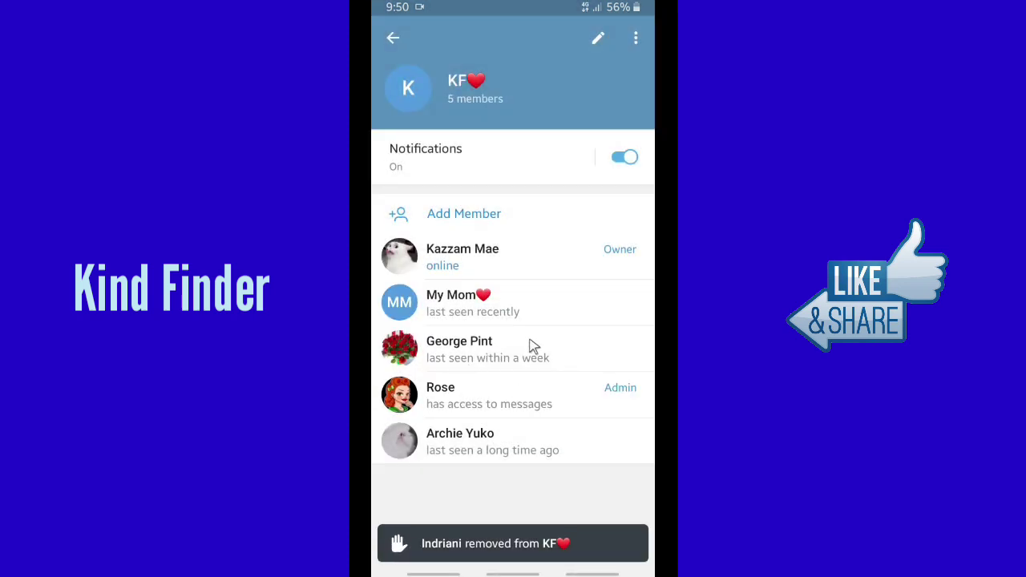
pyautogui.click(495, 357)
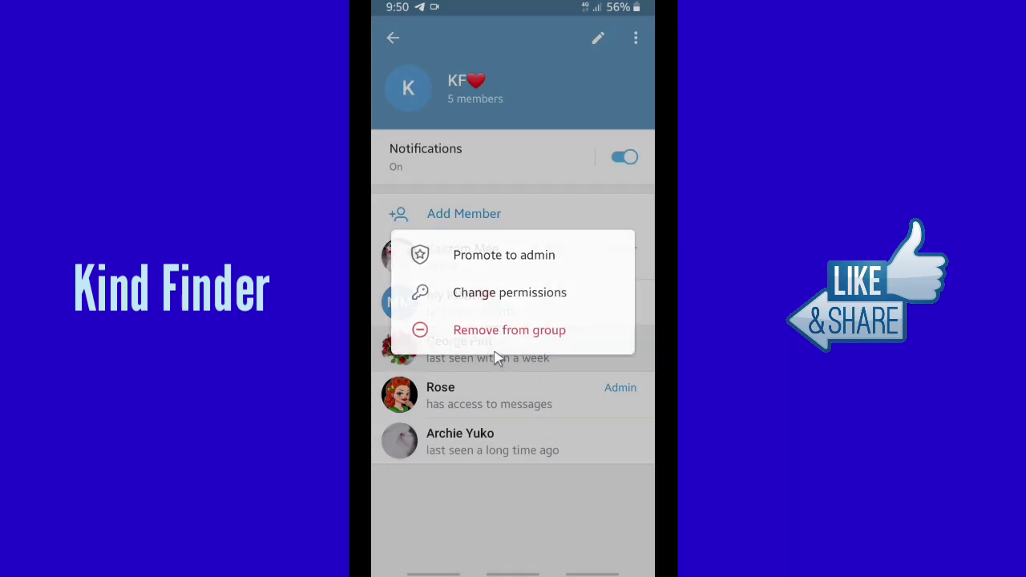
pyautogui.click(488, 331)
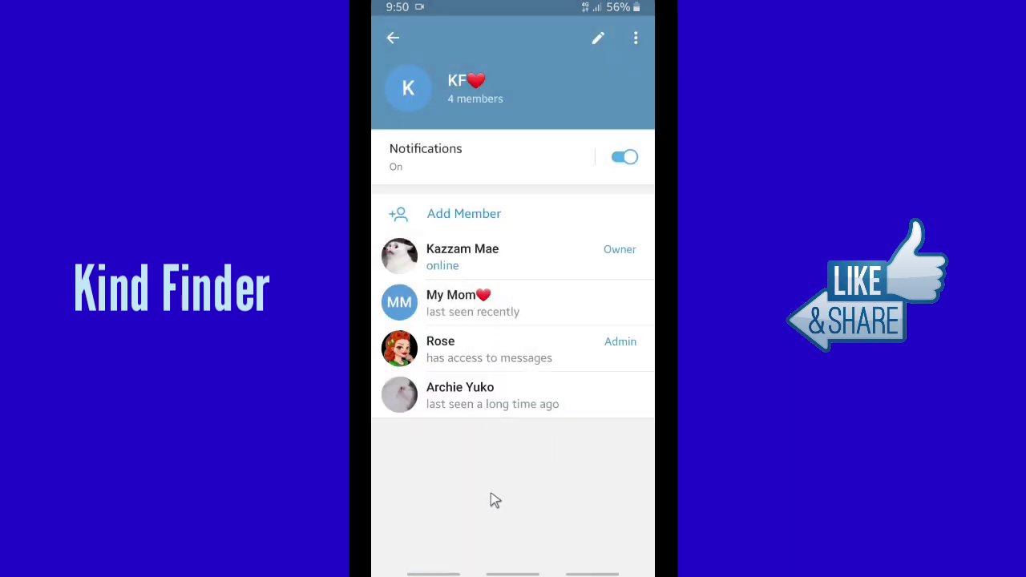
# - Leave Telegram for the phone's home screen and pull down quick settings
pyautogui.press('Escape')
pyautogui.press('Escape')
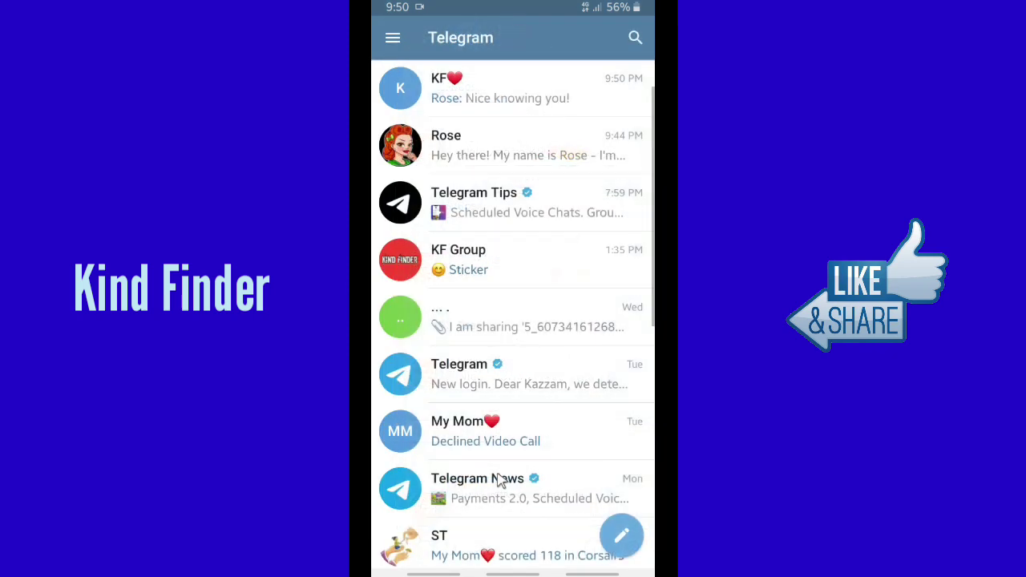
pyautogui.middleClick(498, 479)
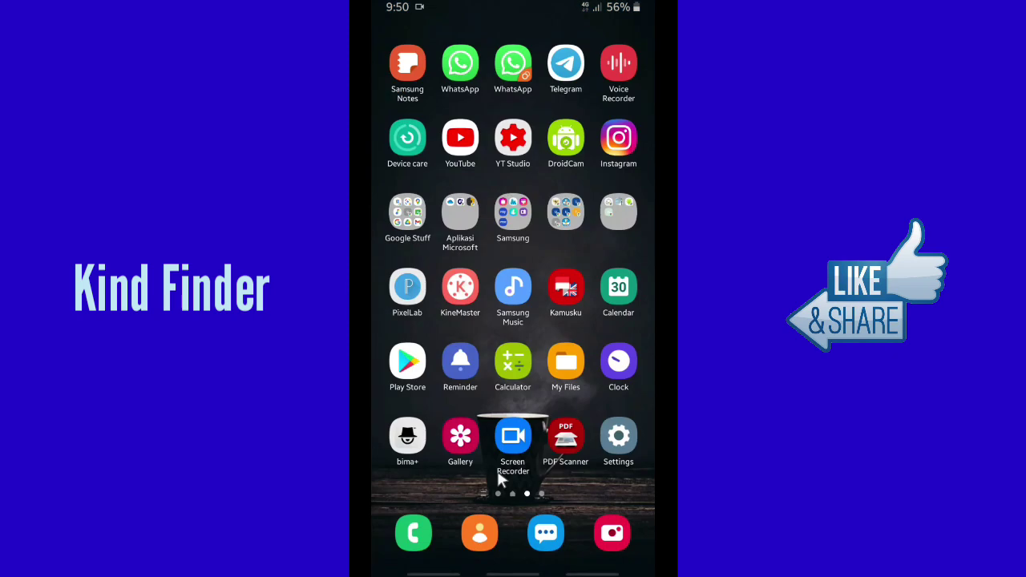
pyautogui.middleClick(498, 479)
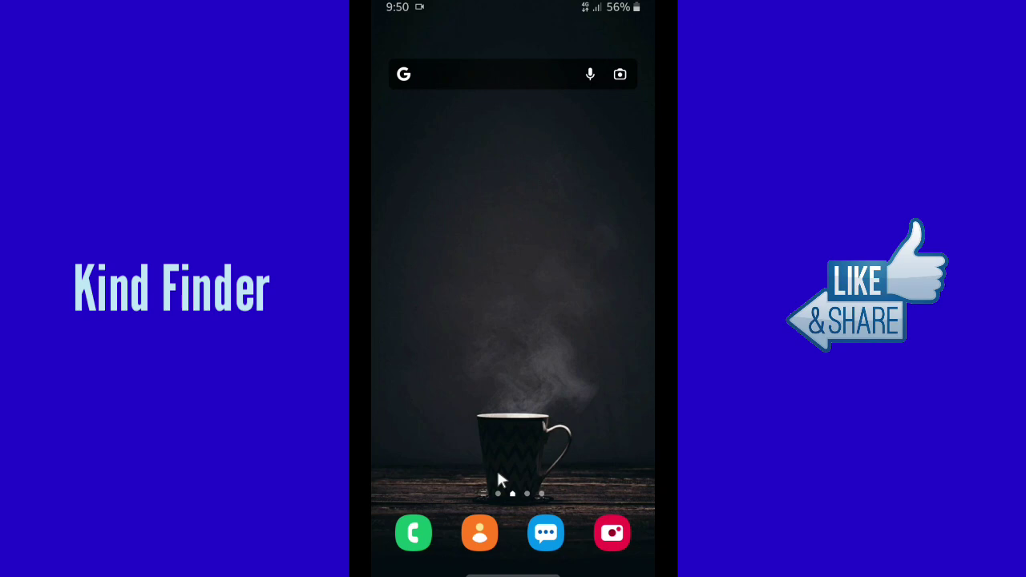
pyautogui.hotkey('alt', 'n')
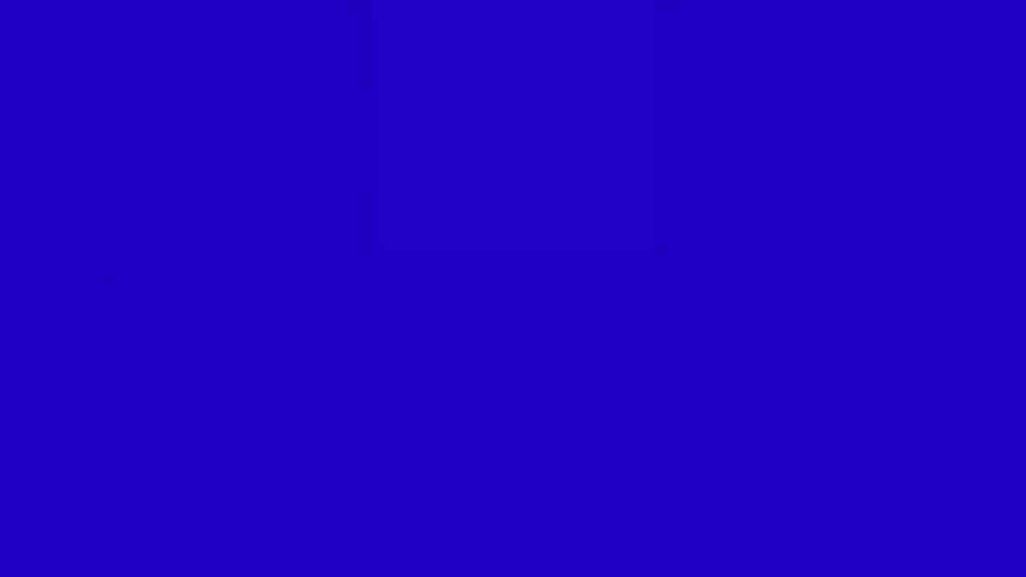